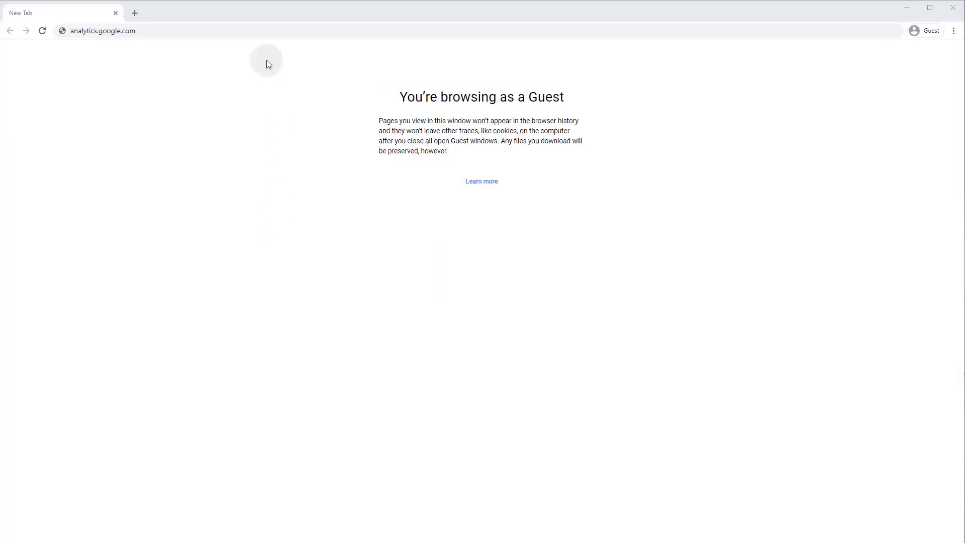
Load Google Analytics and create account setupCW with Technical support and Account specialists sharing off
{"action": "left_click", "coordinate": [185, 33]}
{"action": "key", "text": "Return"}
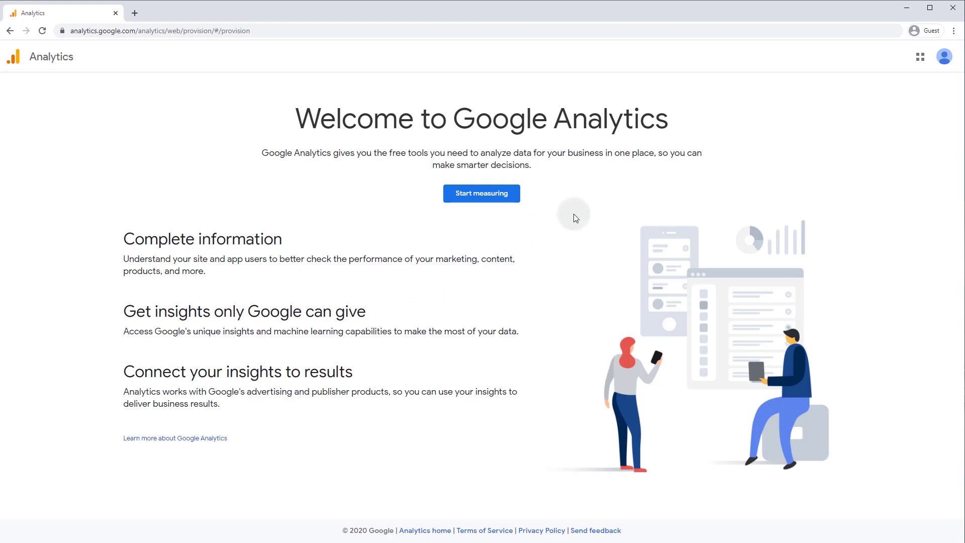
{"action": "left_click", "coordinate": [504, 195]}
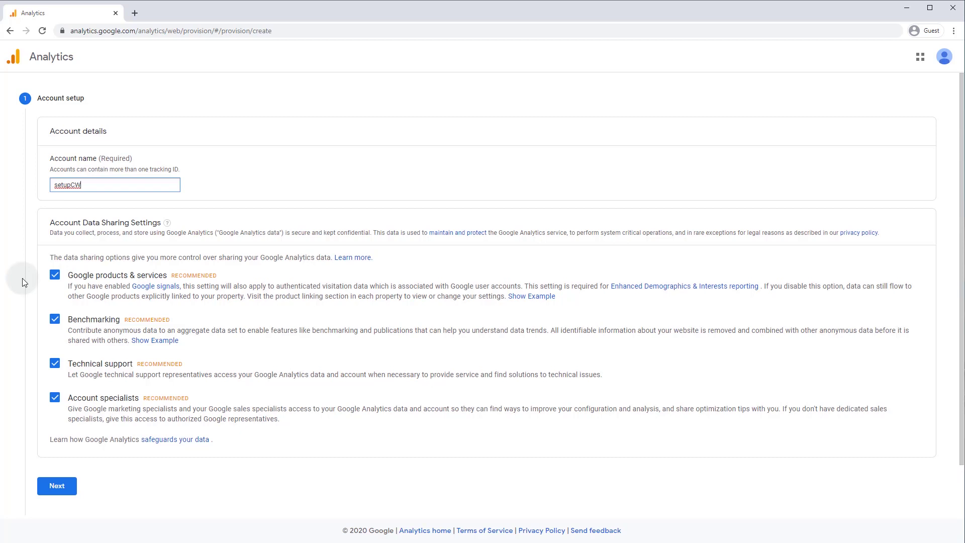
{"action": "left_click", "coordinate": [55, 397]}
{"action": "left_click", "coordinate": [54, 365]}
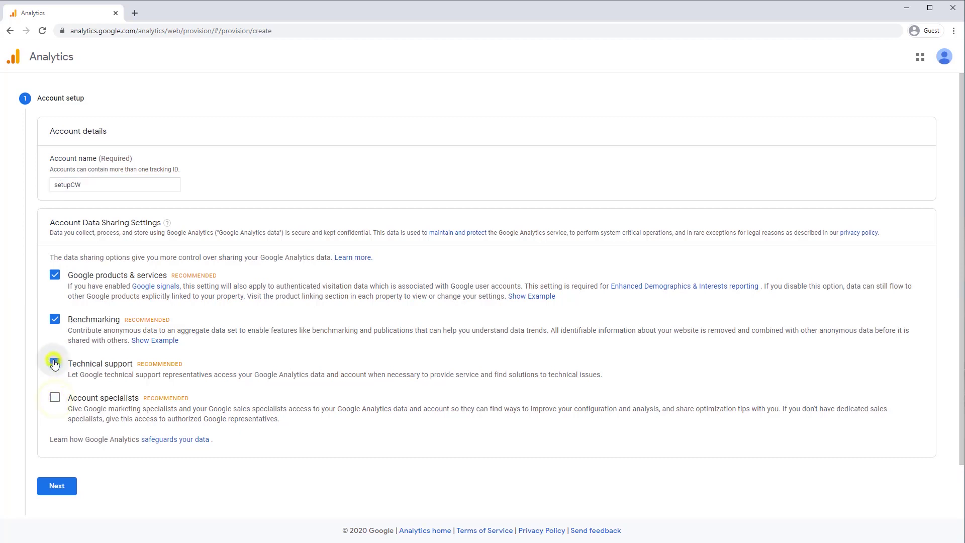
{"action": "left_click", "coordinate": [56, 486]}
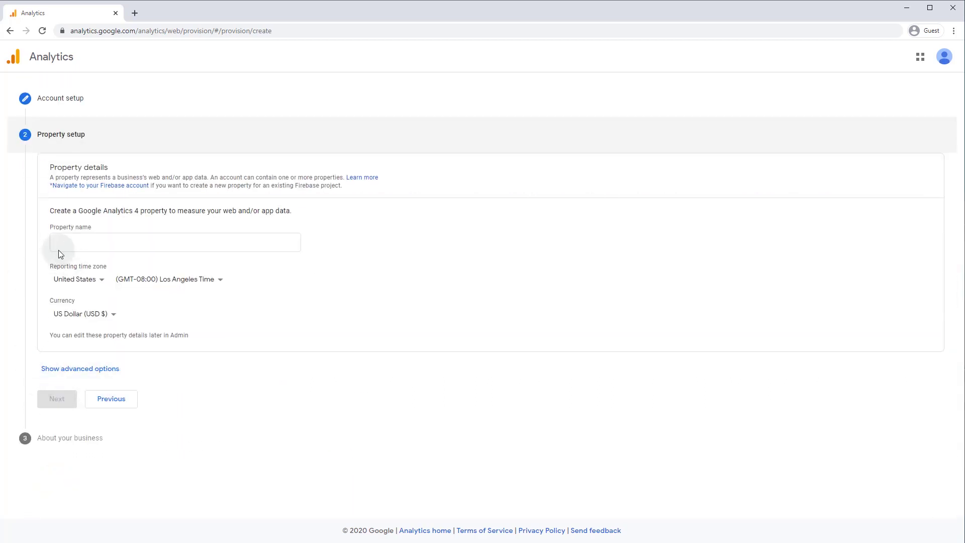
Name the property setupcw.com-1 and set its reporting time zone to New York Time
{"action": "left_click", "coordinate": [58, 249]}
{"action": "left_click", "coordinate": [36, 253]}
{"action": "left_click", "coordinate": [77, 243]}
{"action": "type", "text": "setupcw.com-1"}
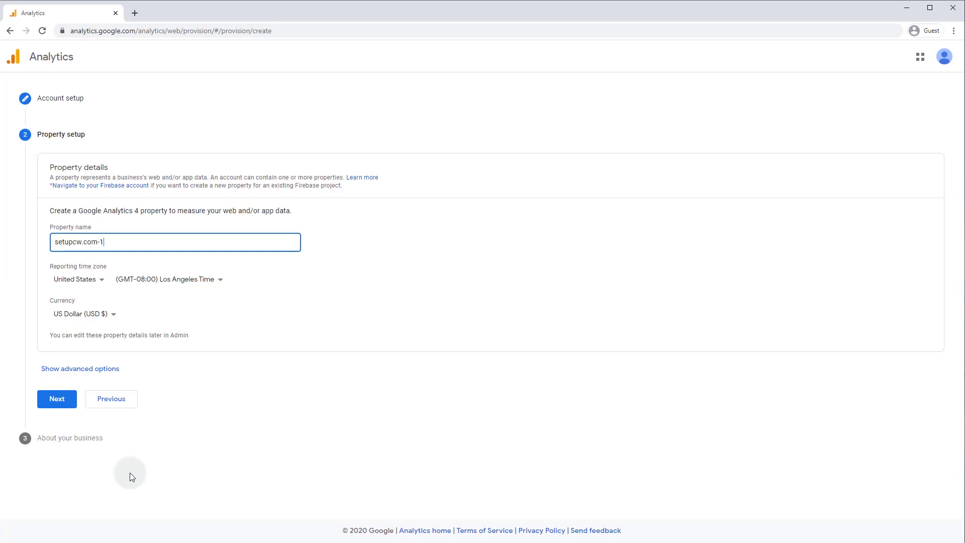
{"action": "left_click", "coordinate": [196, 283]}
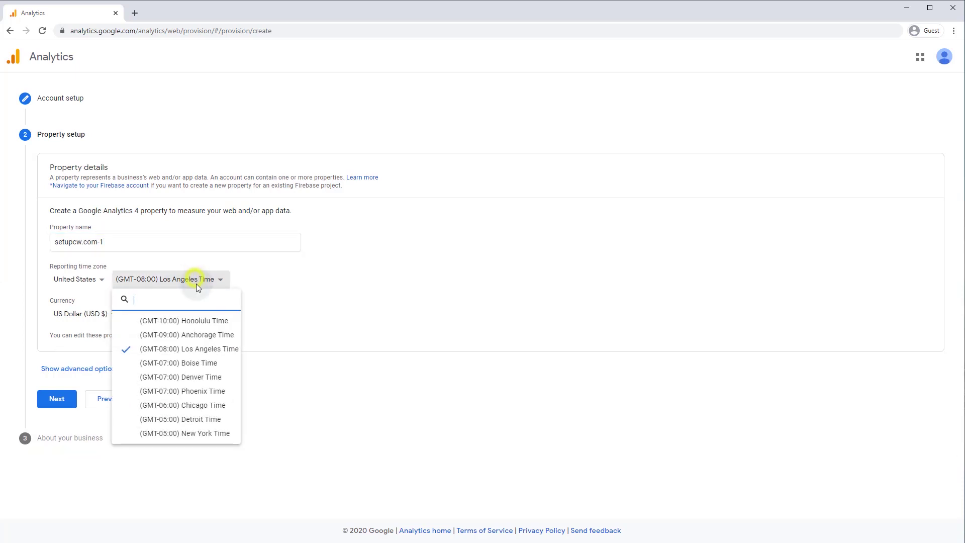
{"action": "left_click", "coordinate": [198, 433]}
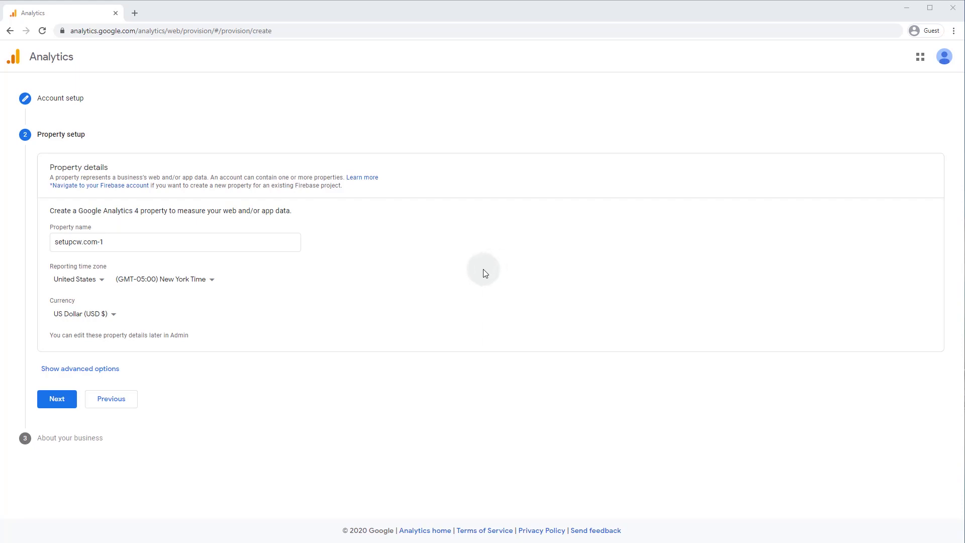
{"action": "left_click", "coordinate": [97, 370]}
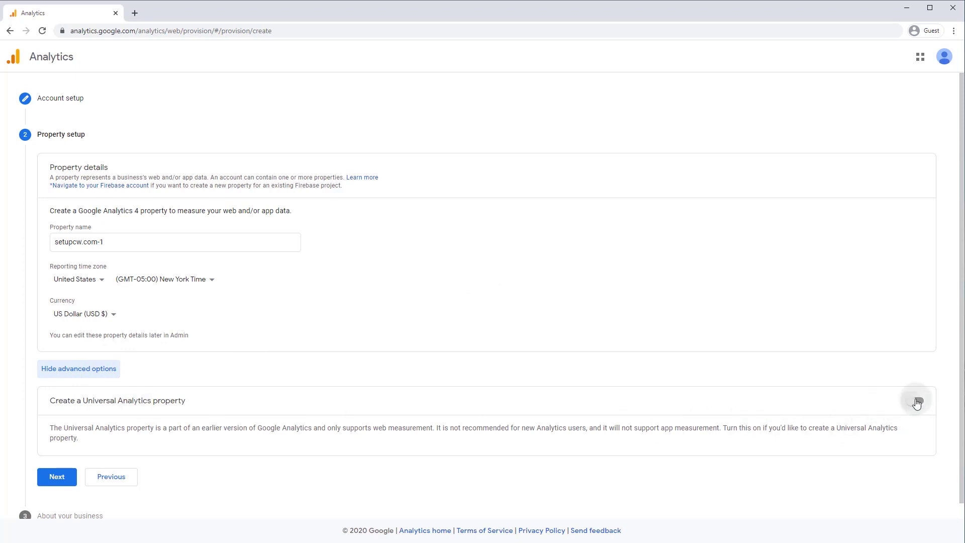
{"action": "left_click", "coordinate": [915, 401]}
{"action": "scroll", "coordinate": [273, 338], "scroll_direction": "down", "scroll_amount": 2}
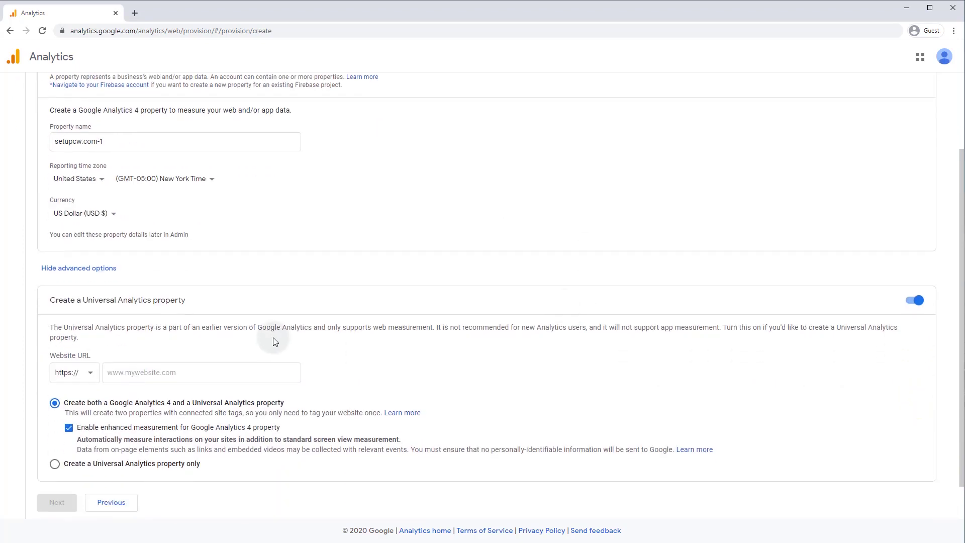
{"action": "left_click", "coordinate": [184, 372]}
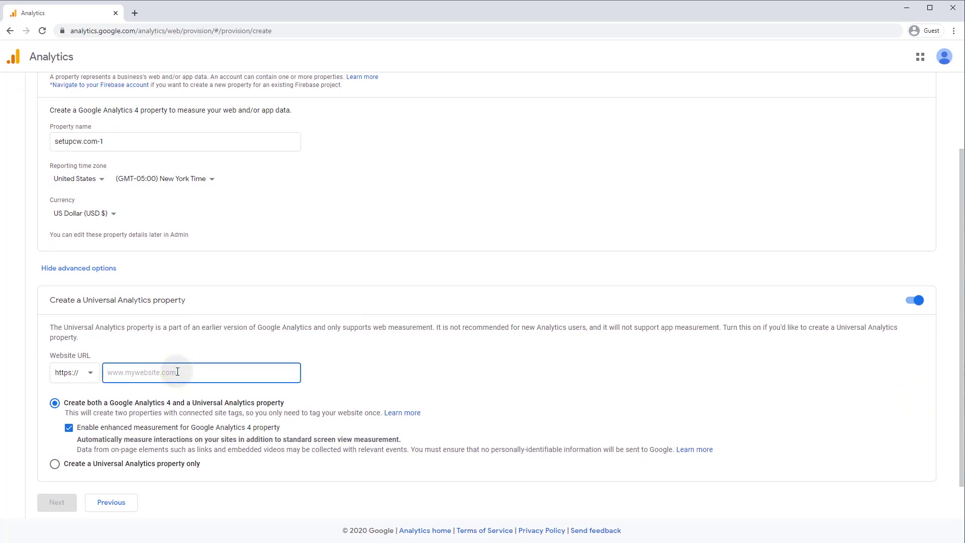
{"action": "type", "text": "www.setupcw.com"}
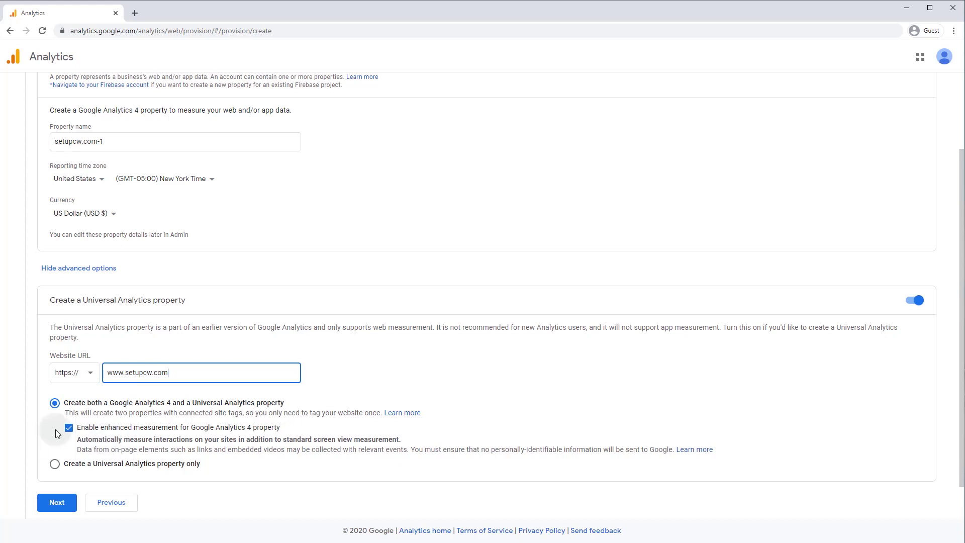
{"action": "left_click", "coordinate": [52, 508]}
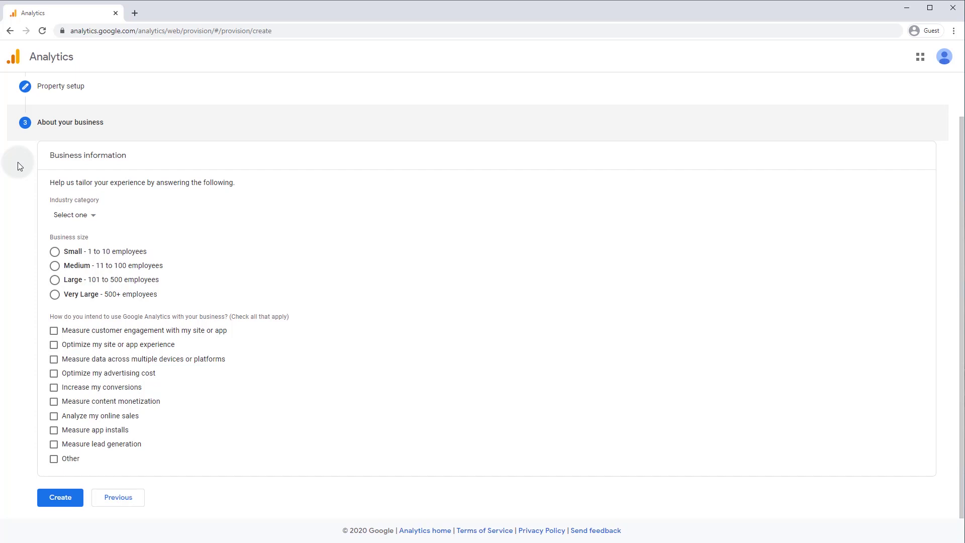
Create the account, accepting both the Data Processing Terms and the data protection terms
{"action": "left_click", "coordinate": [66, 506]}
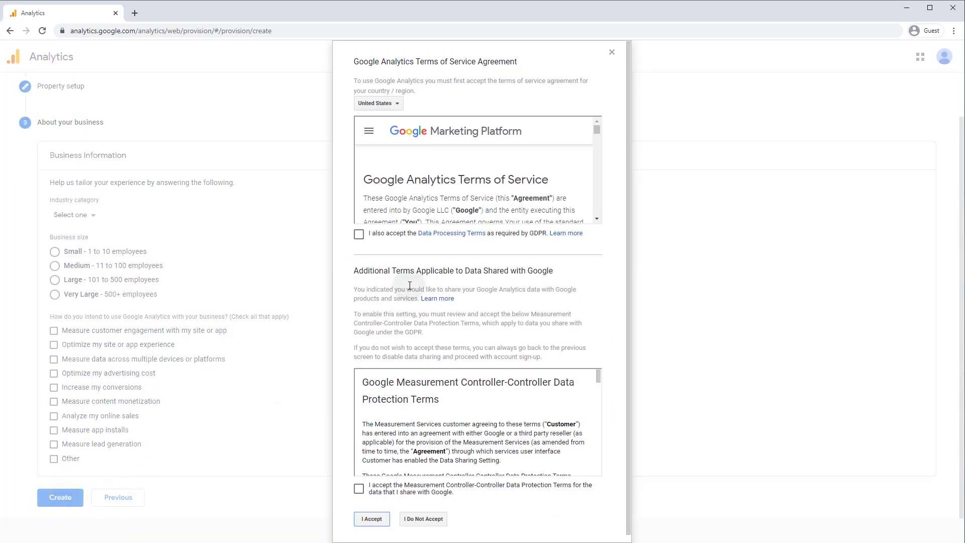
{"action": "left_click", "coordinate": [359, 234]}
{"action": "scroll", "coordinate": [358, 321], "scroll_direction": "down", "scroll_amount": 1}
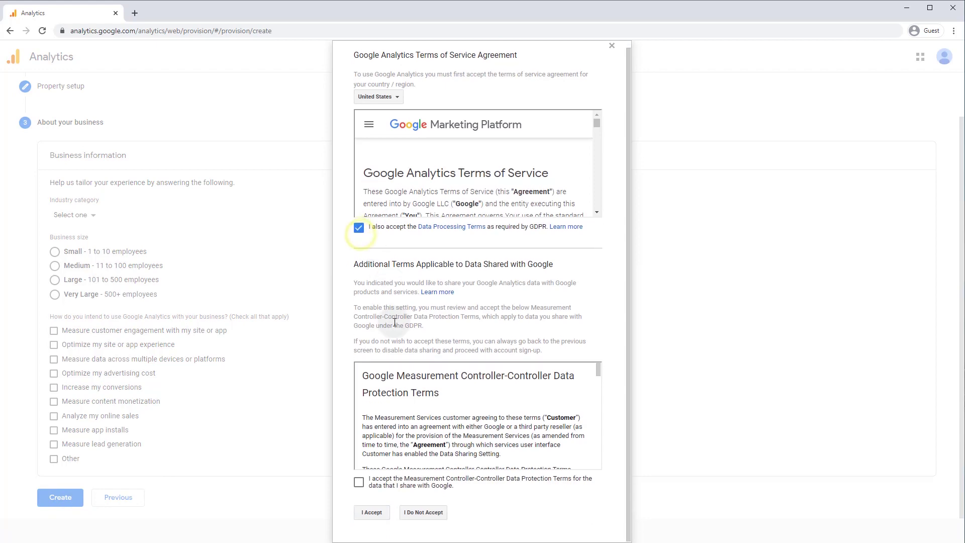
{"action": "left_click", "coordinate": [358, 481]}
{"action": "left_click", "coordinate": [370, 511]}
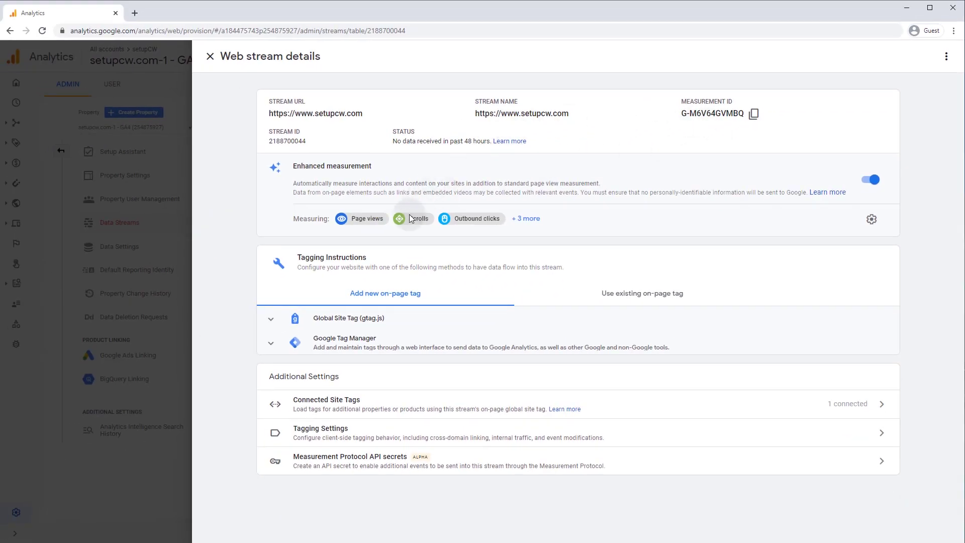
{"action": "left_click", "coordinate": [272, 319]}
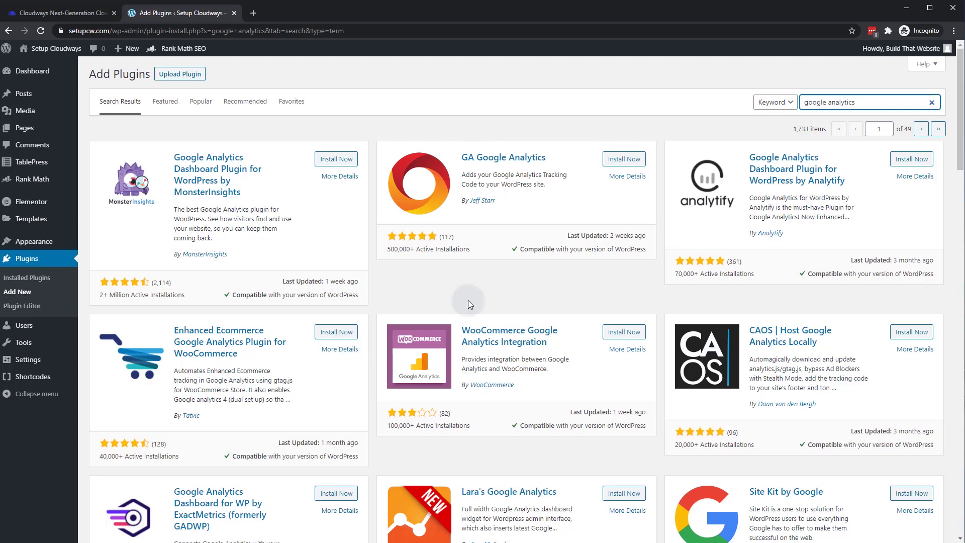
Install and activate the GA Google Analytics plugin
{"action": "left_click", "coordinate": [502, 159]}
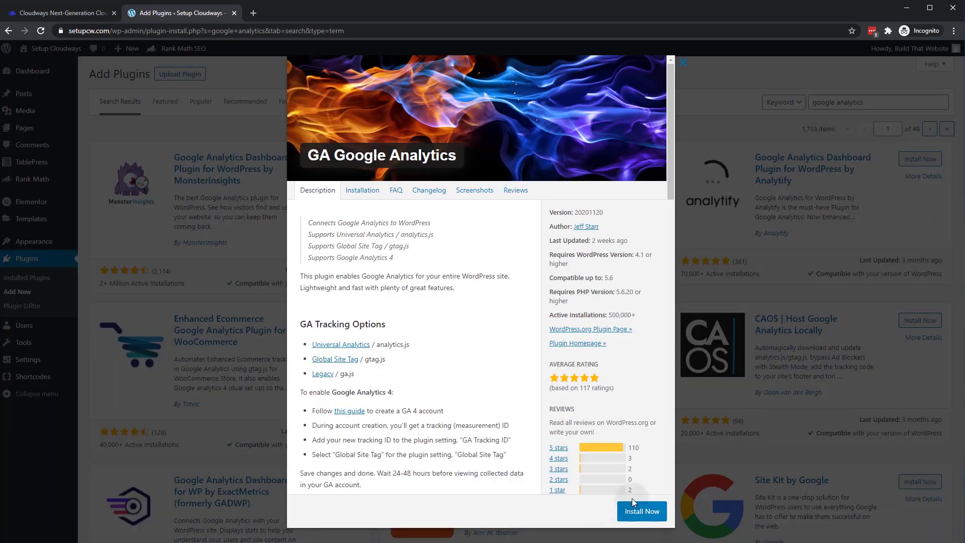
{"action": "left_click", "coordinate": [645, 513]}
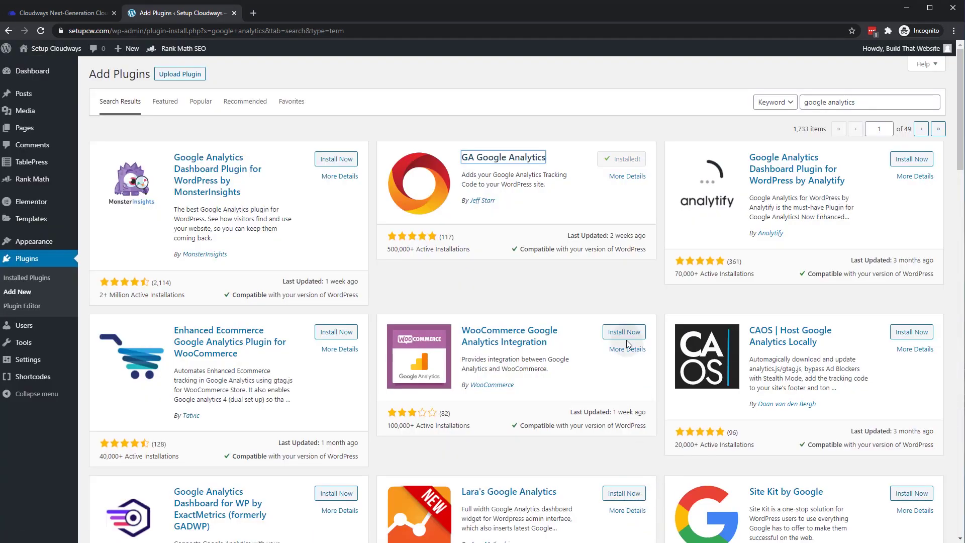
{"action": "left_click", "coordinate": [637, 159]}
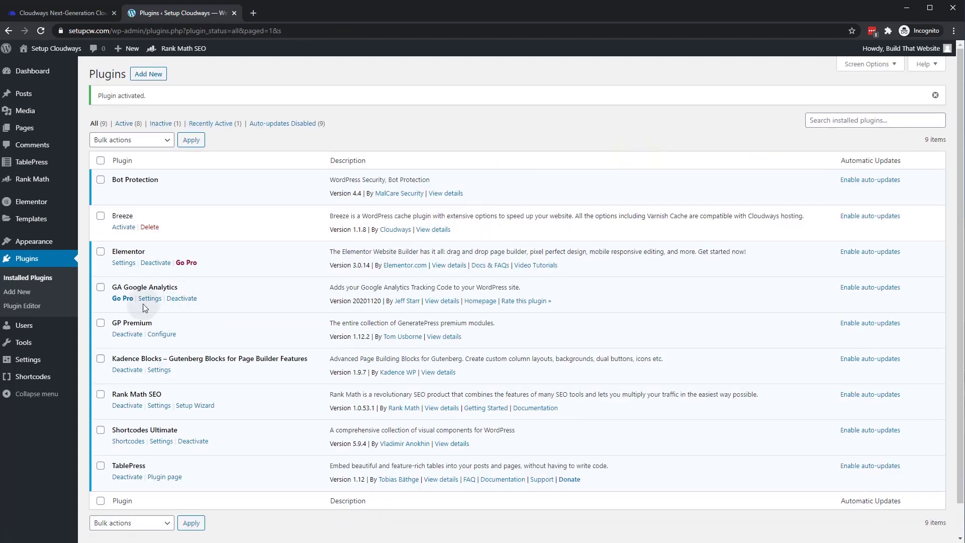
In the plugin's settings, choose the Global Site Tag tracking method and focus GA Tracking ID
{"action": "left_click", "coordinate": [151, 299]}
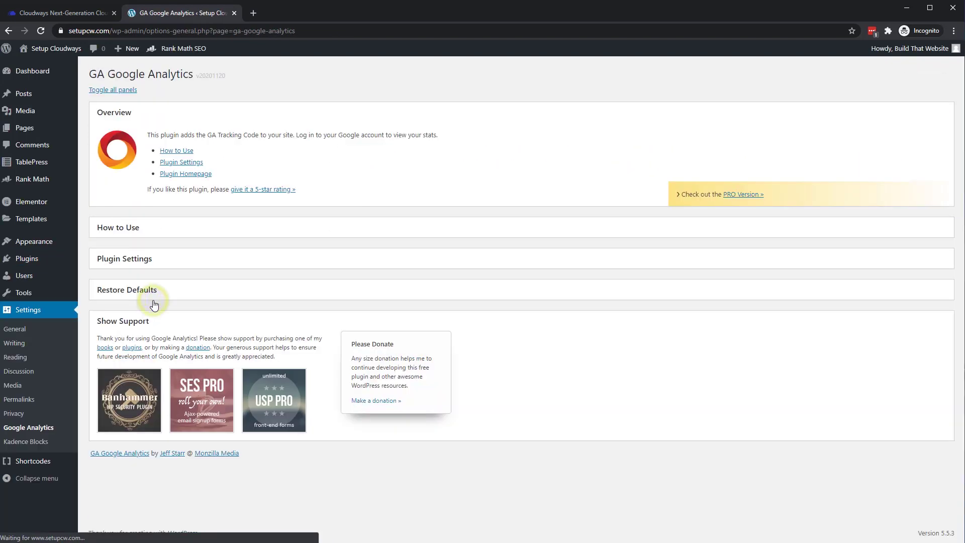
{"action": "left_click", "coordinate": [136, 229]}
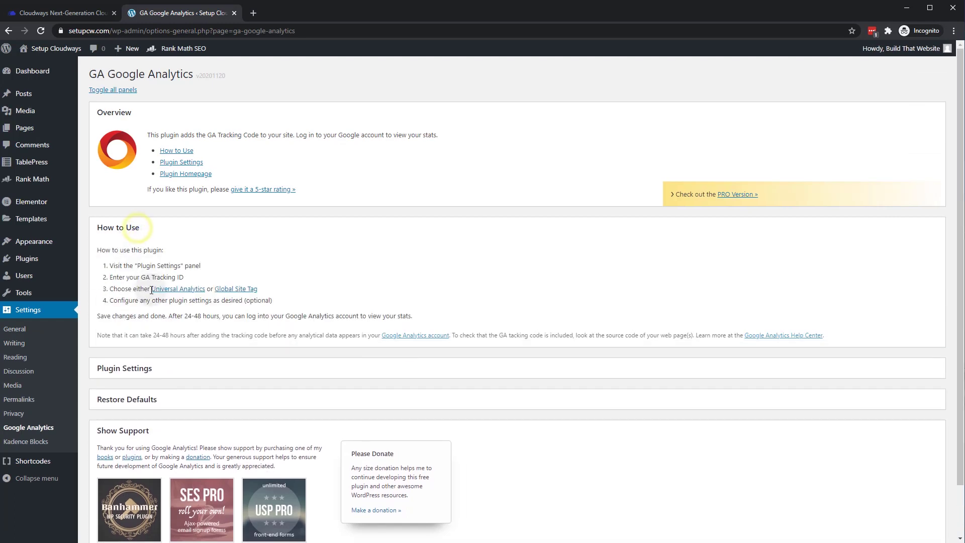
{"action": "left_click", "coordinate": [189, 292]}
{"action": "left_click", "coordinate": [245, 294]}
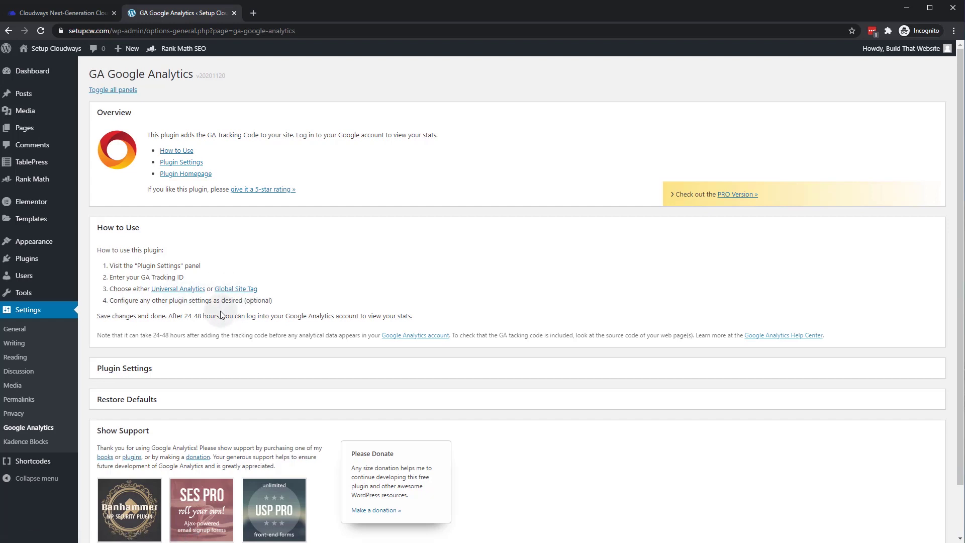
{"action": "left_click", "coordinate": [245, 296]}
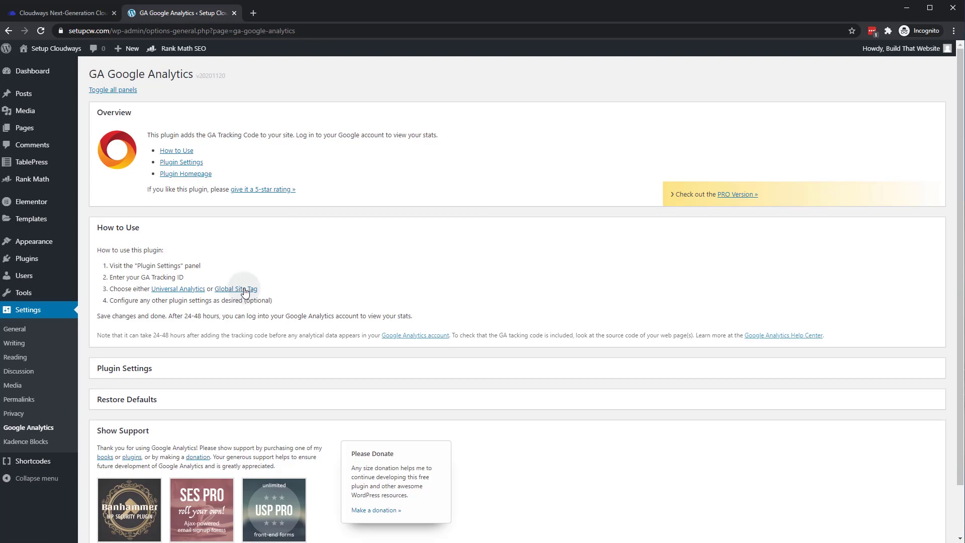
{"action": "scroll", "coordinate": [194, 315], "scroll_direction": "down", "scroll_amount": 1}
{"action": "left_click", "coordinate": [194, 314]}
{"action": "scroll", "coordinate": [193, 315], "scroll_direction": "down", "scroll_amount": 4}
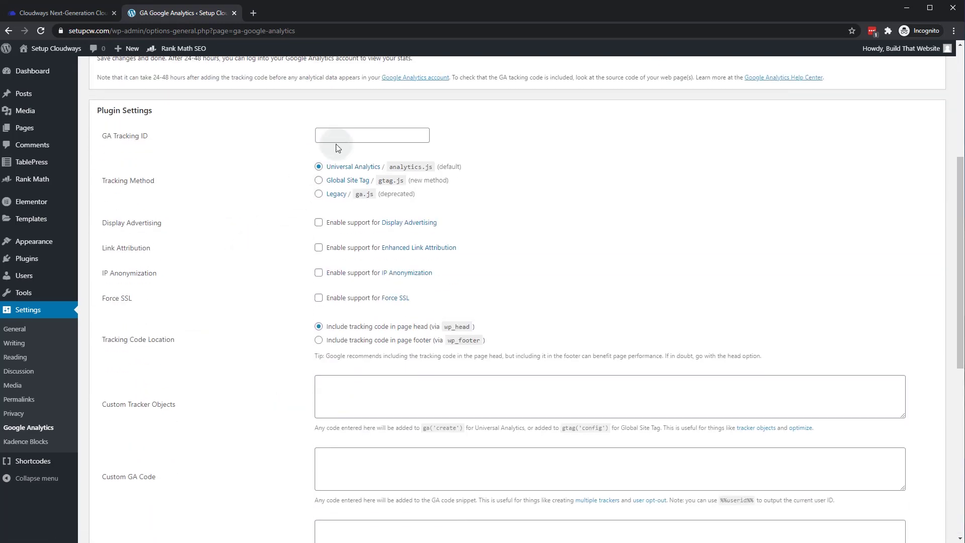
{"action": "left_click", "coordinate": [318, 181]}
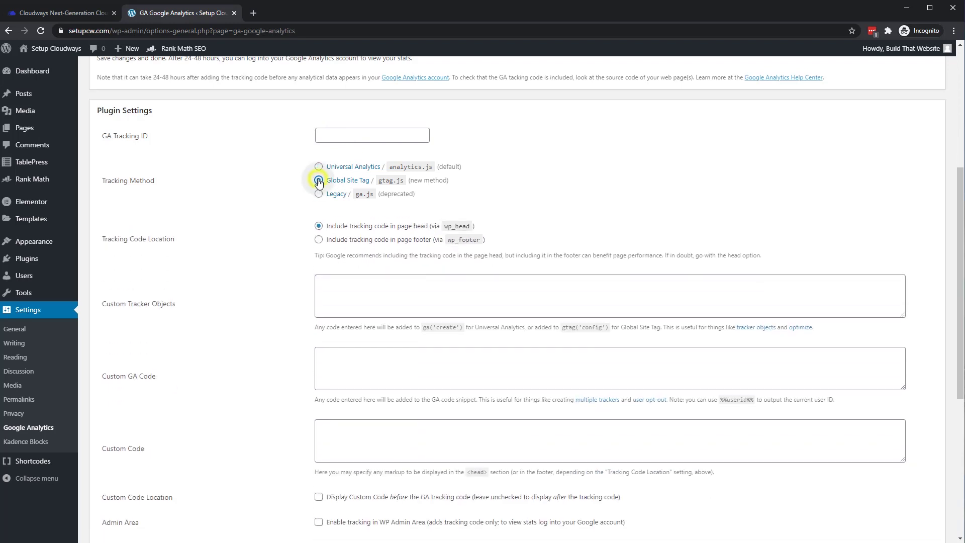
{"action": "left_click", "coordinate": [348, 134]}
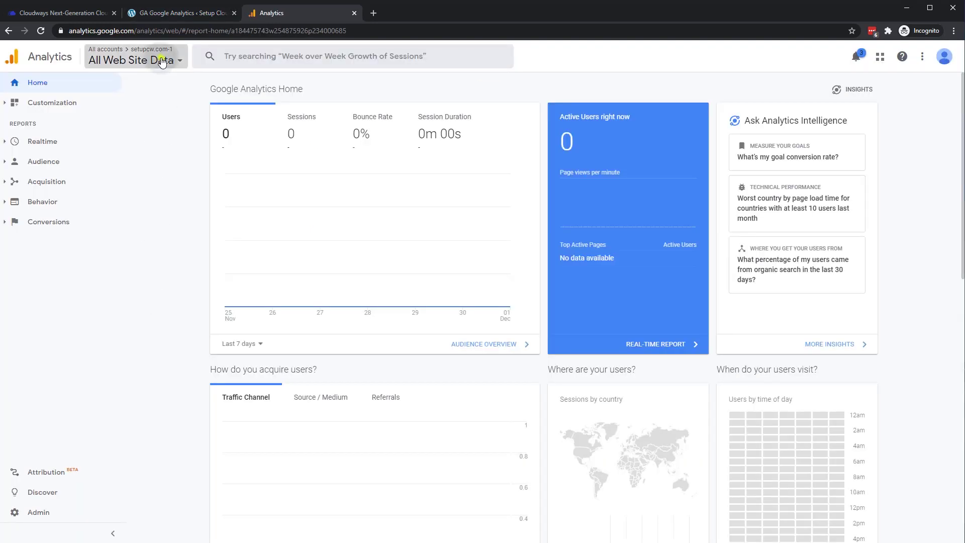
Switch to the setupcw.com-1 - GA4 property and copy the web stream's Measurement ID
{"action": "left_click", "coordinate": [162, 61]}
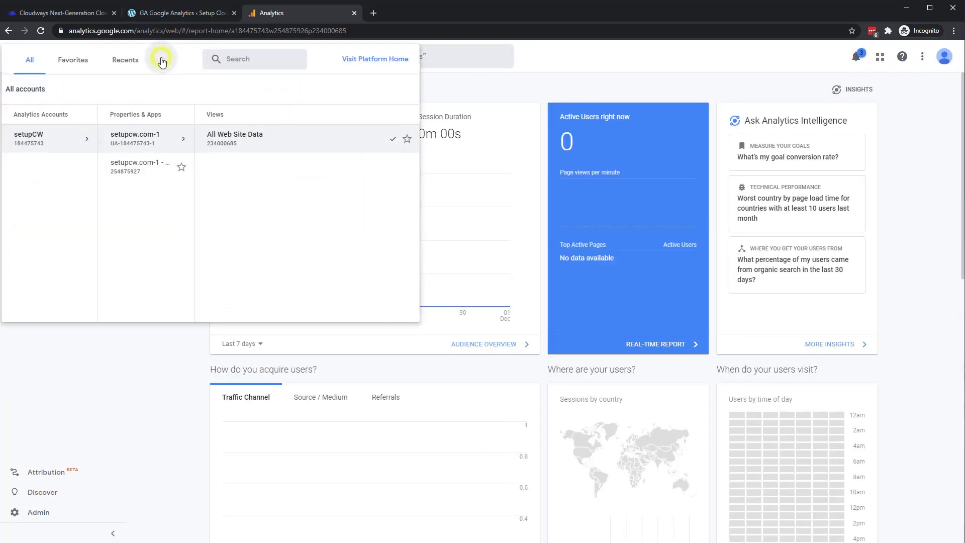
{"action": "left_click", "coordinate": [135, 170]}
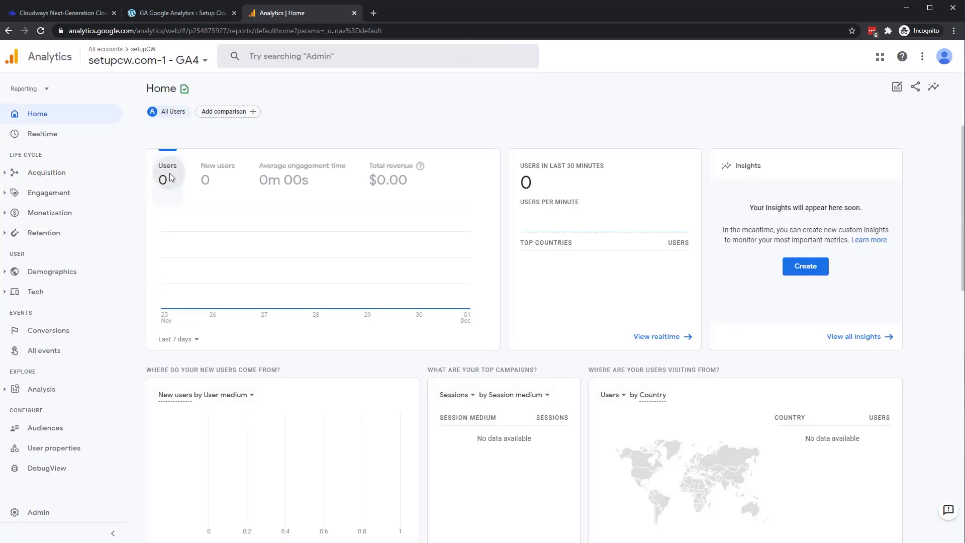
{"action": "left_click", "coordinate": [28, 513]}
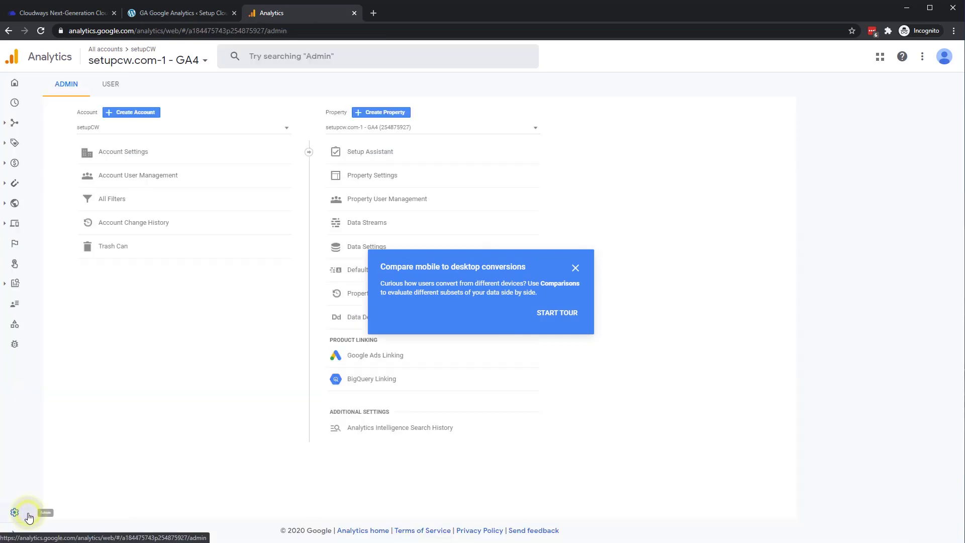
{"action": "left_click", "coordinate": [372, 151]}
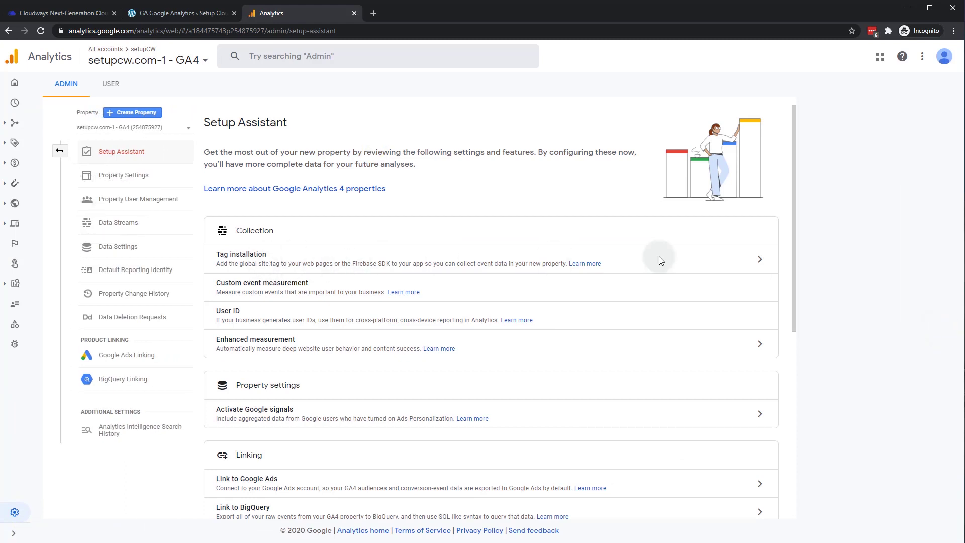
{"action": "left_click", "coordinate": [756, 262]}
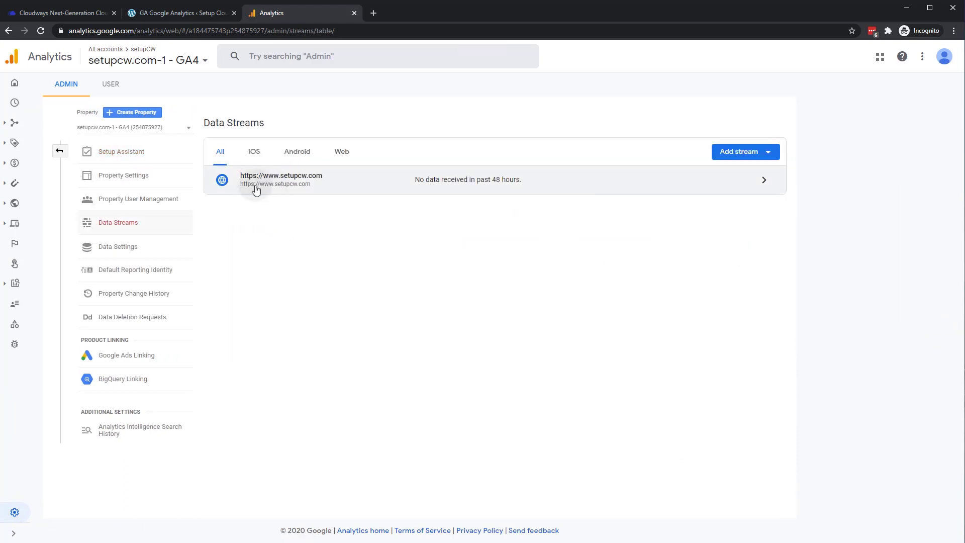
{"action": "left_click", "coordinate": [377, 184]}
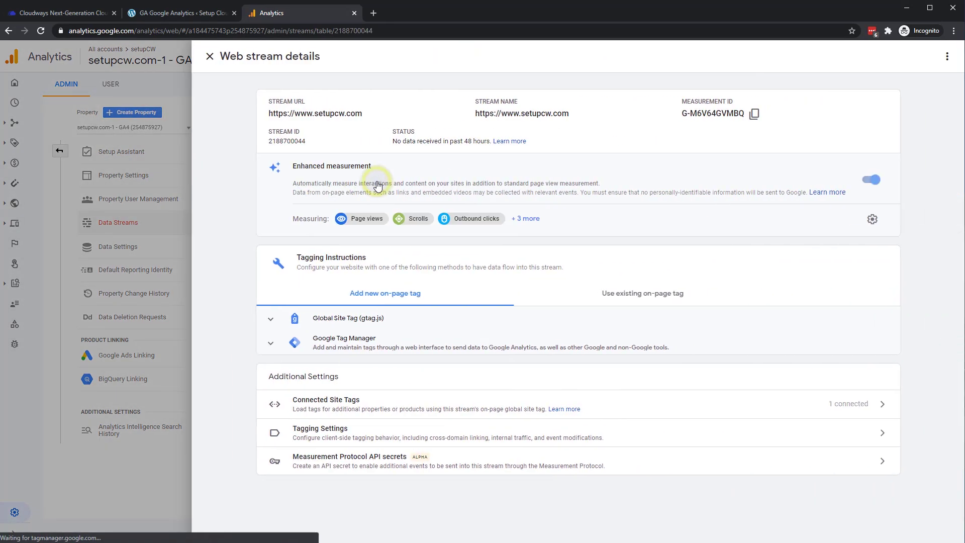
{"action": "left_click", "coordinate": [270, 321]}
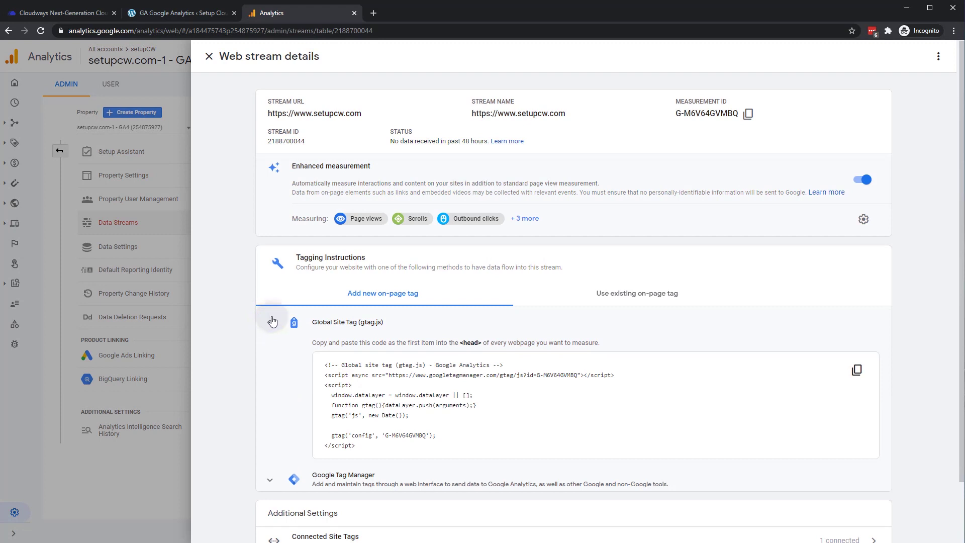
{"action": "left_click_drag", "start_coordinate": [669, 112], "coordinate": [739, 116]}
{"action": "key", "text": "ctrl+c"}
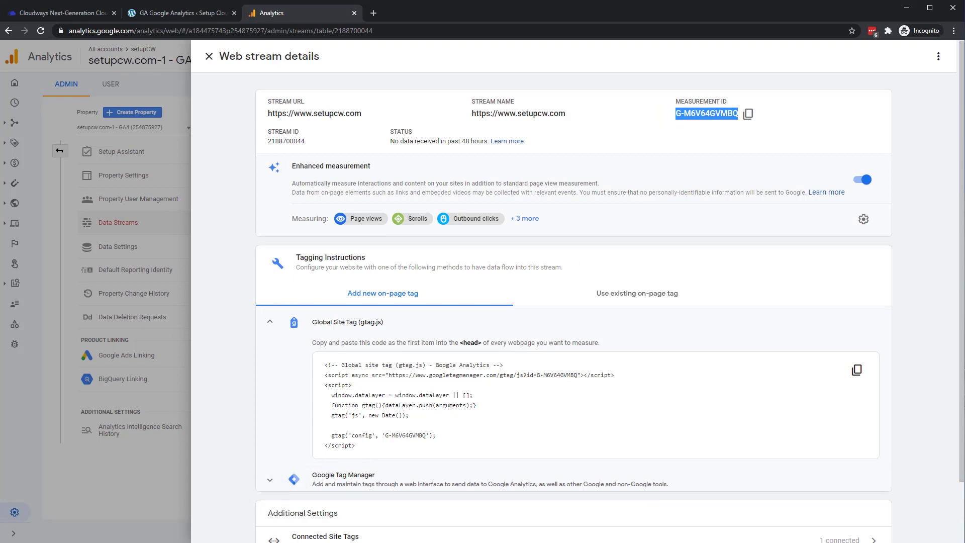
{"action": "left_click", "coordinate": [138, 471]}
Paste the Measurement ID as GA Tracking ID, exclude admin-level users, and save the settings
{"action": "left_click", "coordinate": [183, 12]}
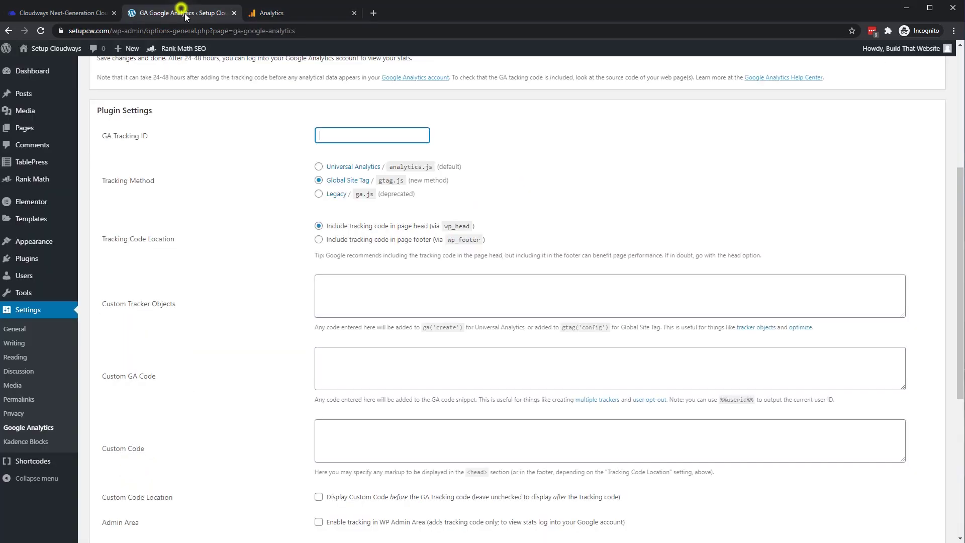
{"action": "key", "text": "ctrl+v"}
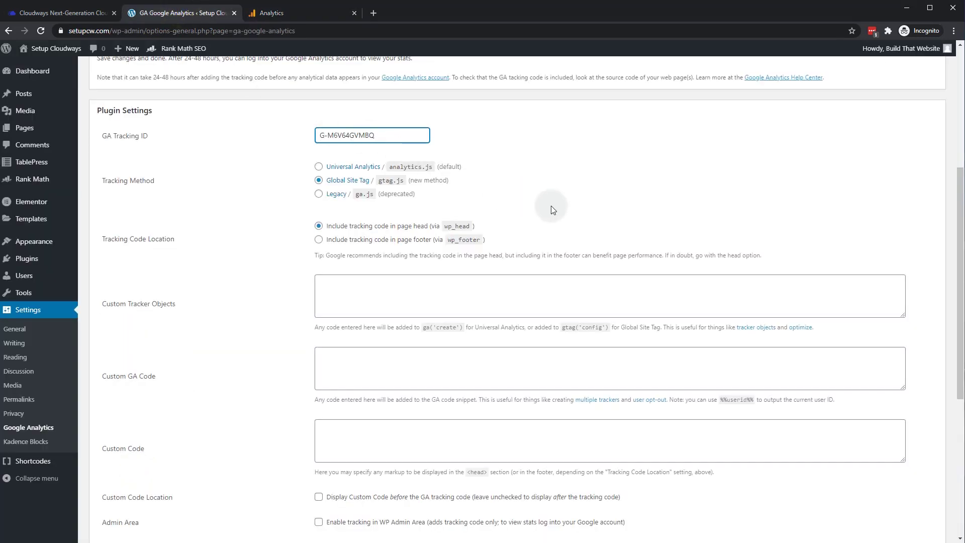
{"action": "scroll", "coordinate": [561, 206], "scroll_direction": "down", "scroll_amount": 2}
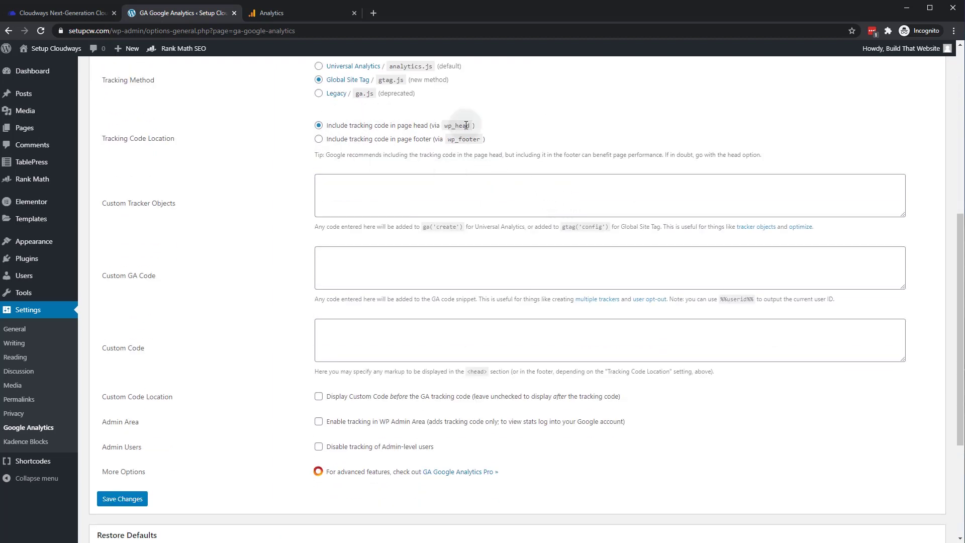
{"action": "scroll", "coordinate": [186, 446], "scroll_direction": "down", "scroll_amount": 2}
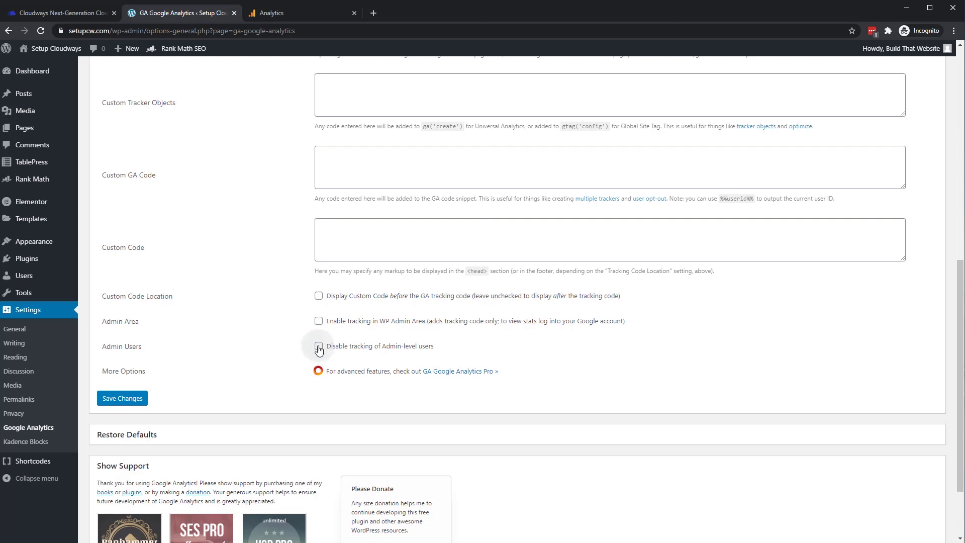
{"action": "left_click", "coordinate": [319, 346]}
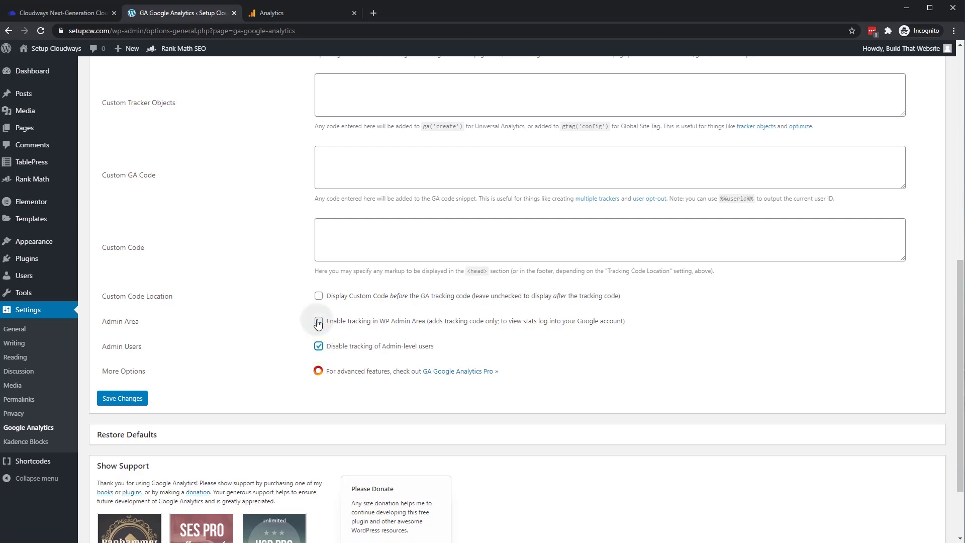
{"action": "left_click", "coordinate": [319, 320]}
{"action": "left_click", "coordinate": [139, 400]}
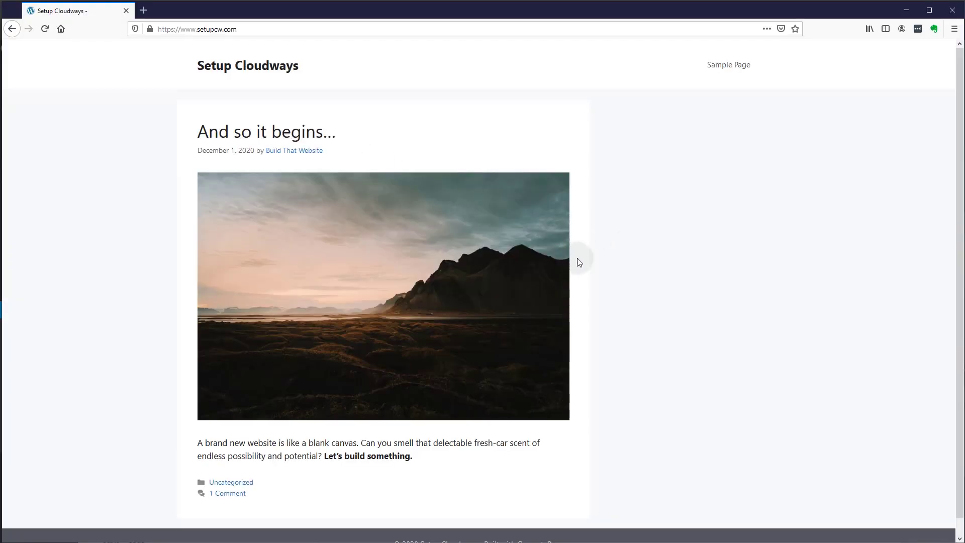
Open the live homepage's page source and search it for 'gtag'
{"action": "right_click", "coordinate": [578, 258]}
{"action": "left_click", "coordinate": [626, 352]}
{"action": "key", "text": "ctrl+f"}
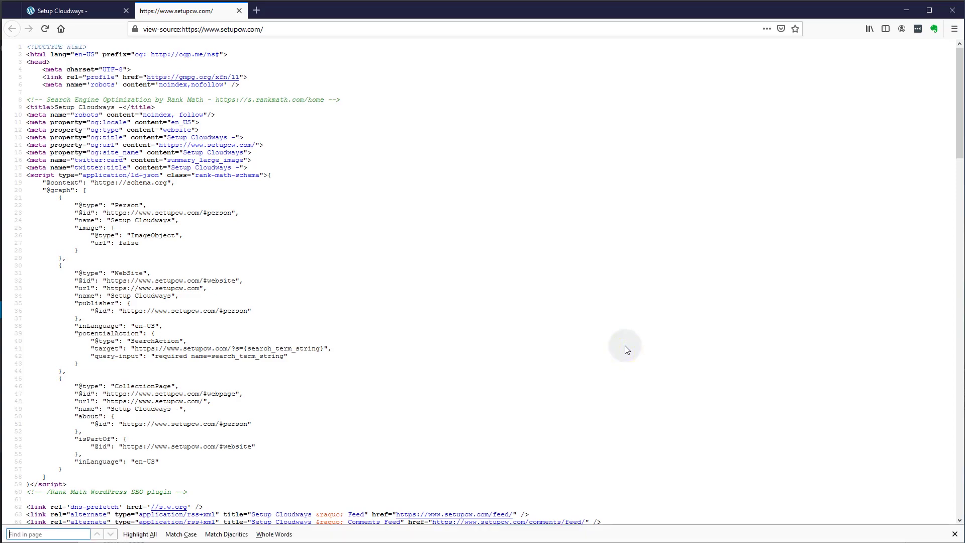
{"action": "type", "text": "gtag"}
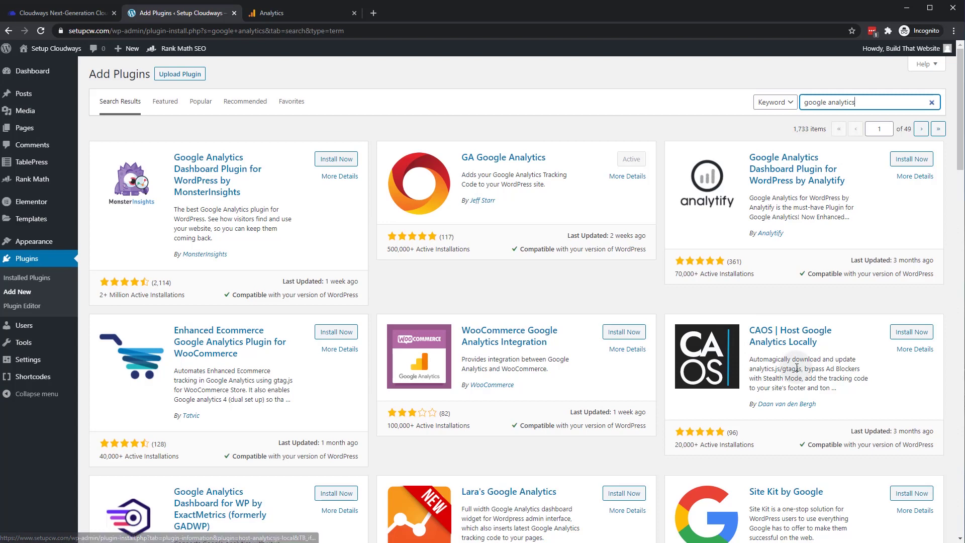
Install and activate CAOS, then deactivate GA Google Analytics and go to CAOS settings
{"action": "left_click", "coordinate": [911, 332]}
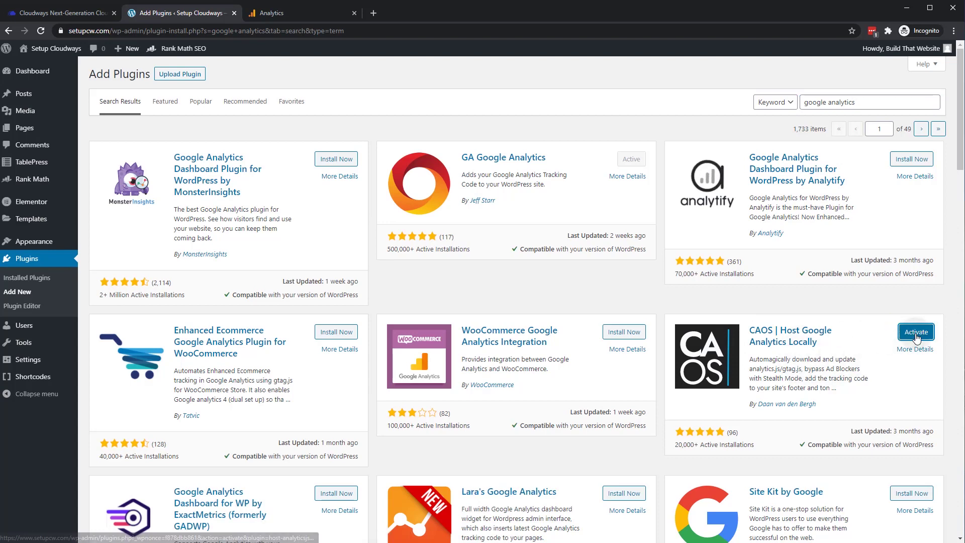
{"action": "left_click", "coordinate": [911, 331]}
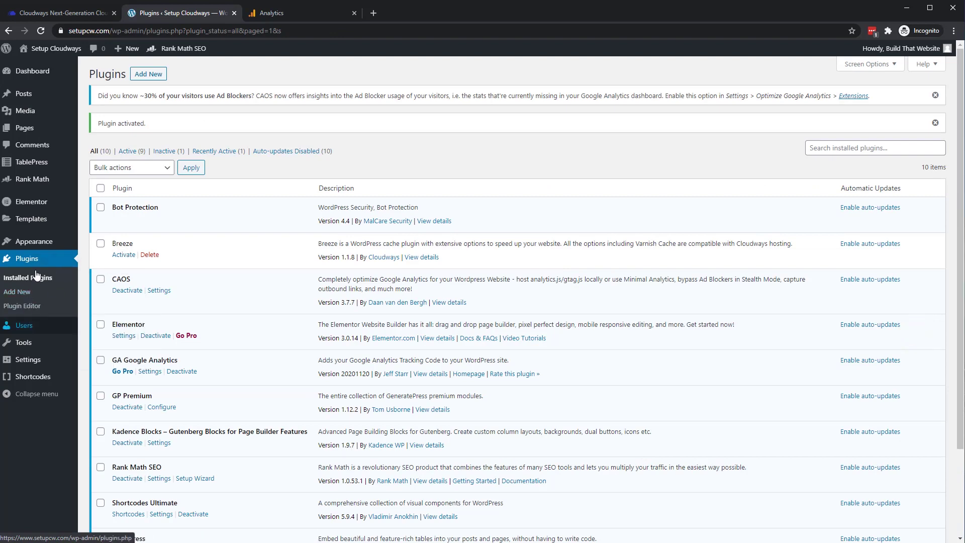
{"action": "left_click", "coordinate": [249, 296]}
{"action": "scroll", "coordinate": [249, 296], "scroll_direction": "down", "scroll_amount": 1}
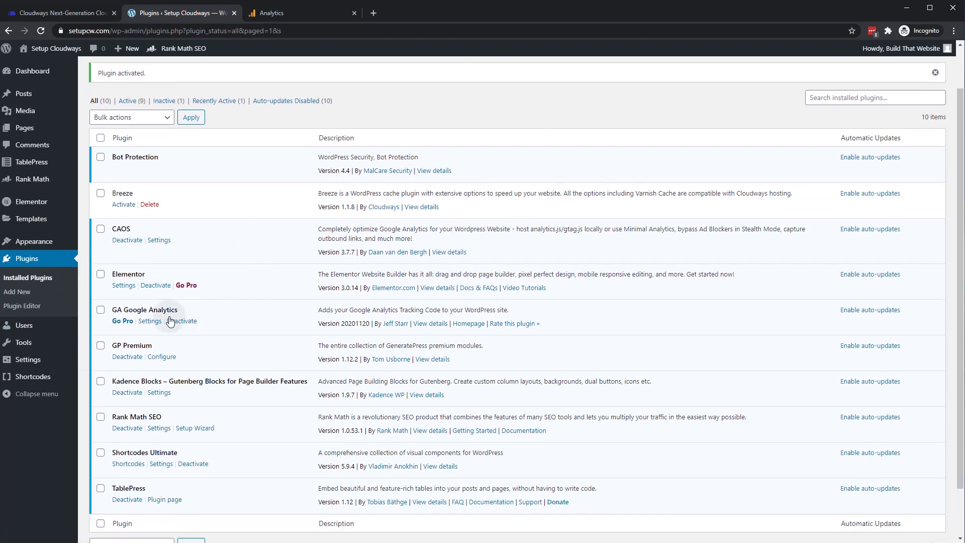
{"action": "left_click", "coordinate": [178, 322]}
{"action": "scroll", "coordinate": [166, 226], "scroll_direction": "down", "scroll_amount": 2}
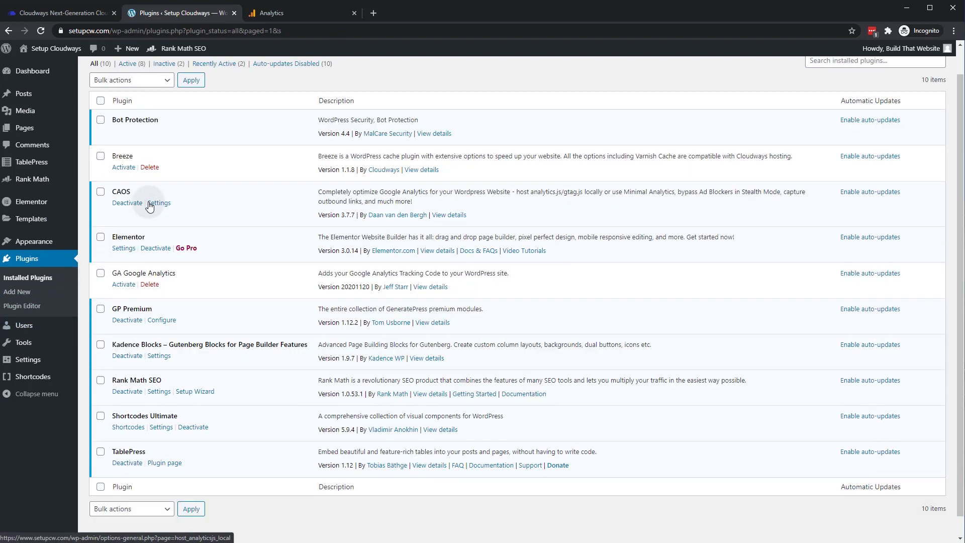
{"action": "left_click", "coordinate": [159, 203]}
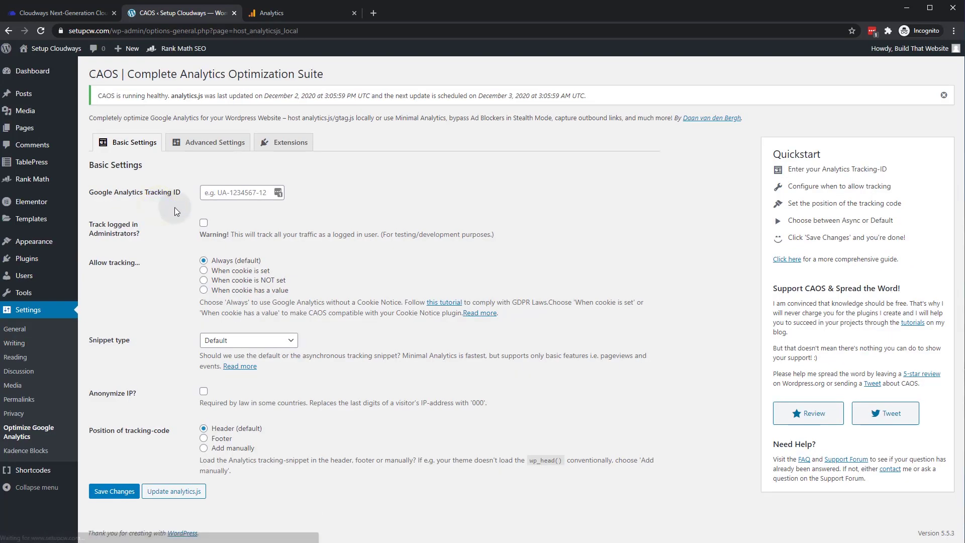
Paste the Measurement ID into CAOS's Google Analytics Tracking ID field, then view Advanced Settings
{"action": "left_click", "coordinate": [224, 198]}
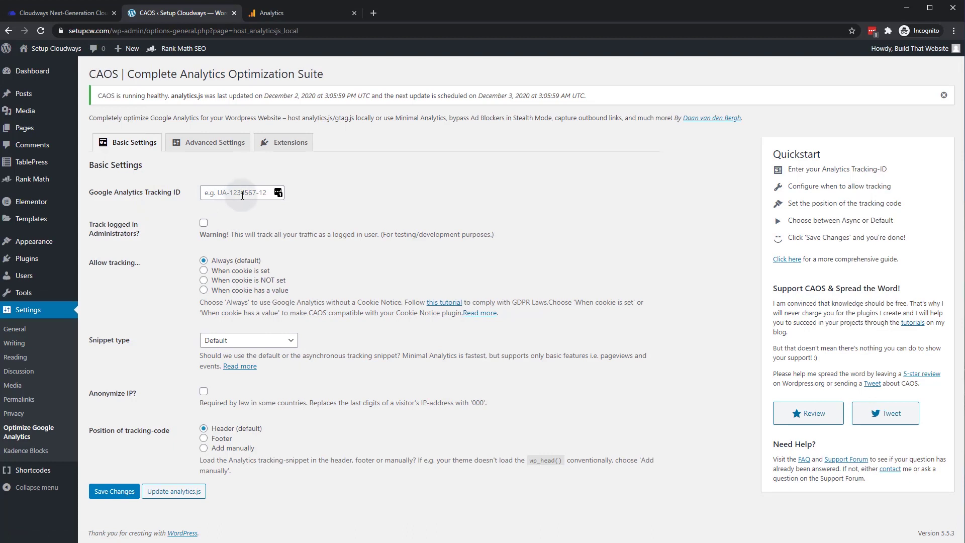
{"action": "left_click", "coordinate": [230, 194]}
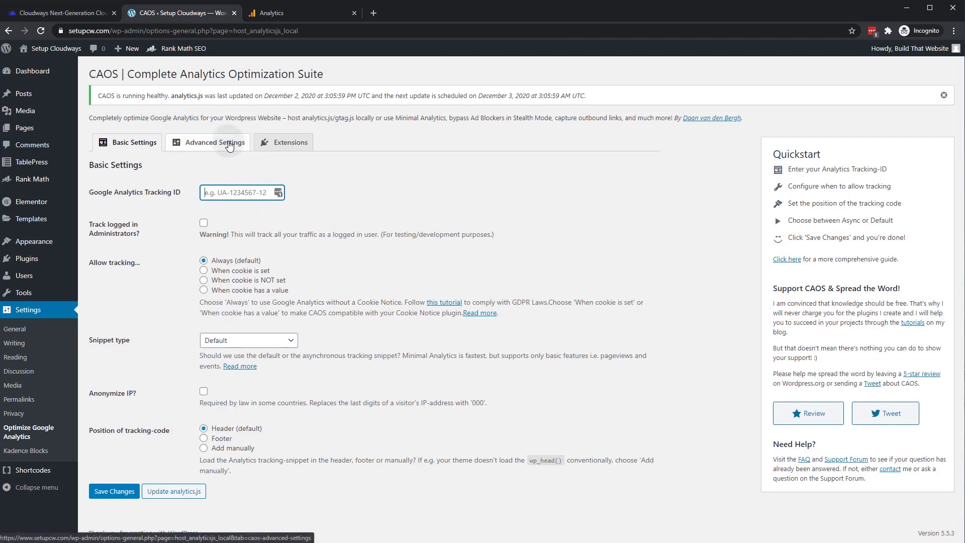
{"action": "key", "text": "ctrl+v"}
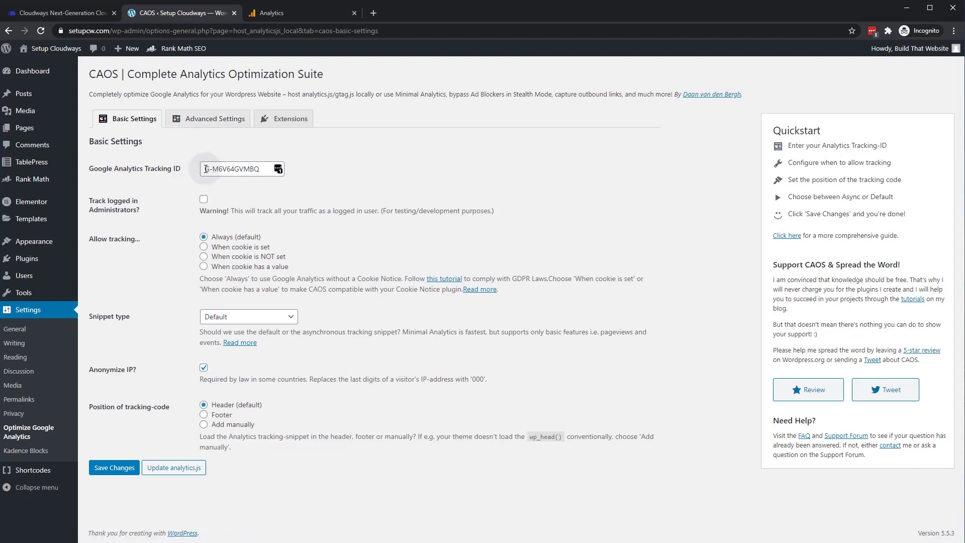
{"action": "left_click", "coordinate": [201, 121]}
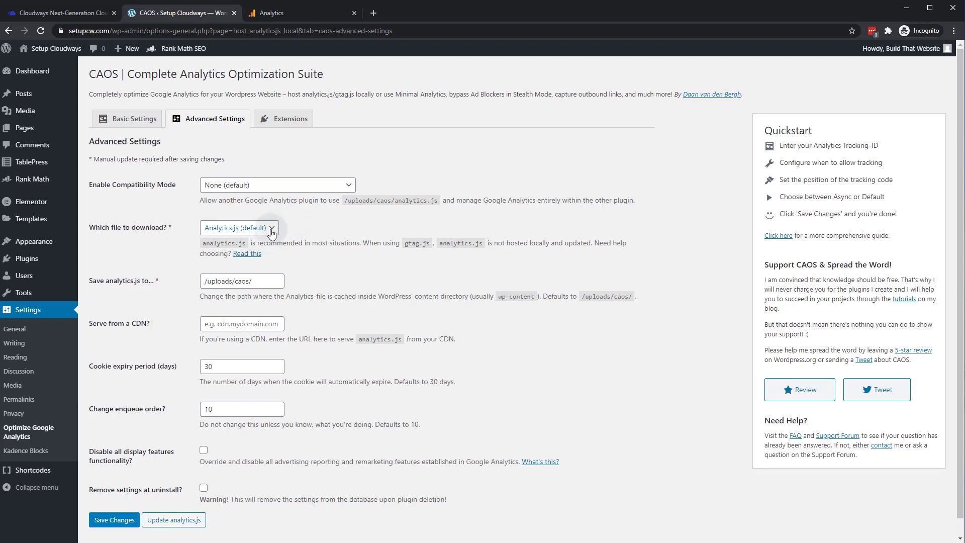
Set CAOS's 'Which file to download?' option to Gtag.js and save the advanced settings
{"action": "left_click", "coordinate": [271, 228]}
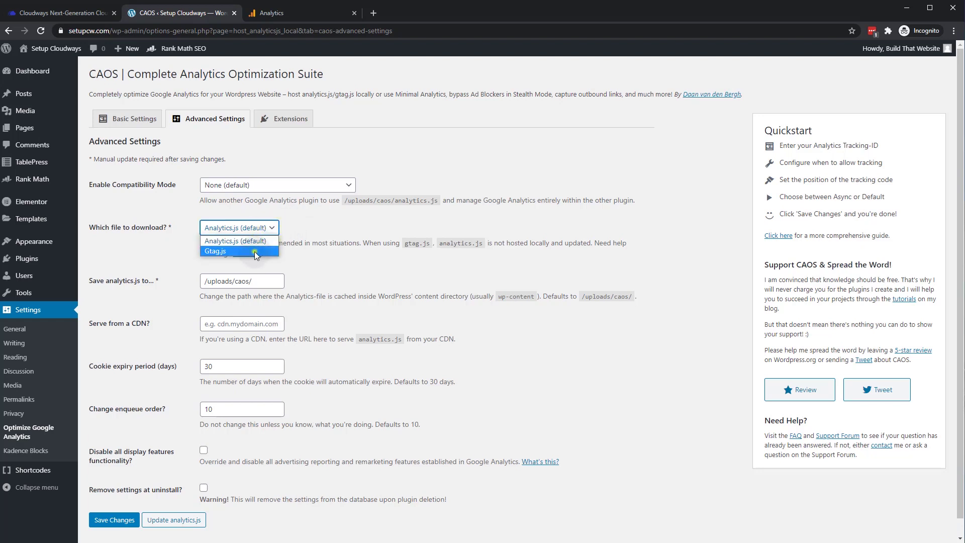
{"action": "left_click", "coordinate": [254, 251]}
{"action": "scroll", "coordinate": [125, 505], "scroll_direction": "down", "scroll_amount": 1}
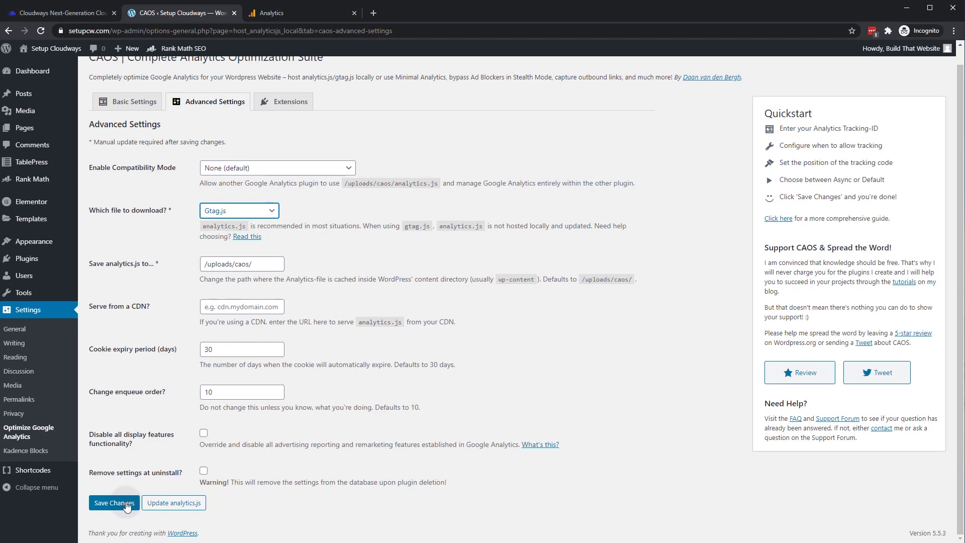
{"action": "left_click", "coordinate": [127, 503]}
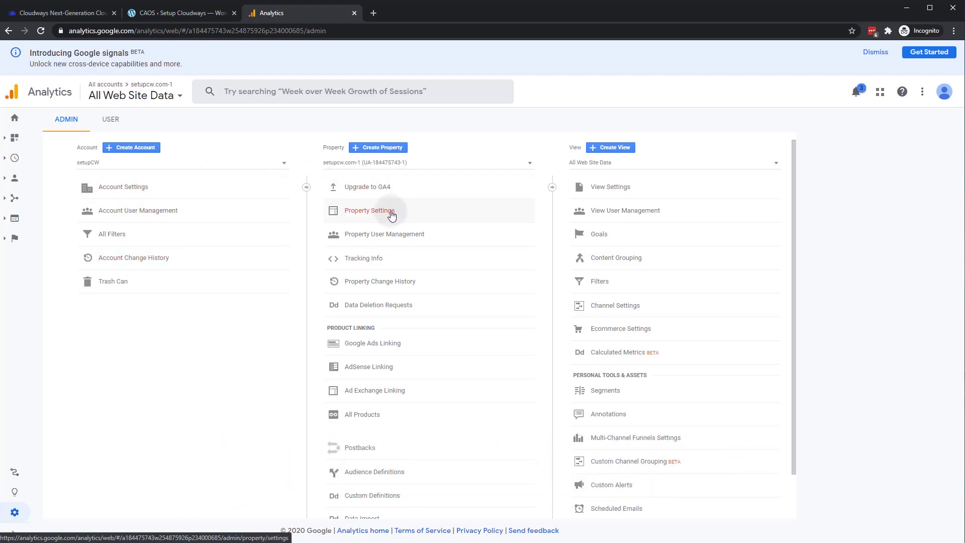
Open the Universal Analytics property's Tracking Info > Tracking Code page
{"action": "left_click", "coordinate": [388, 165]}
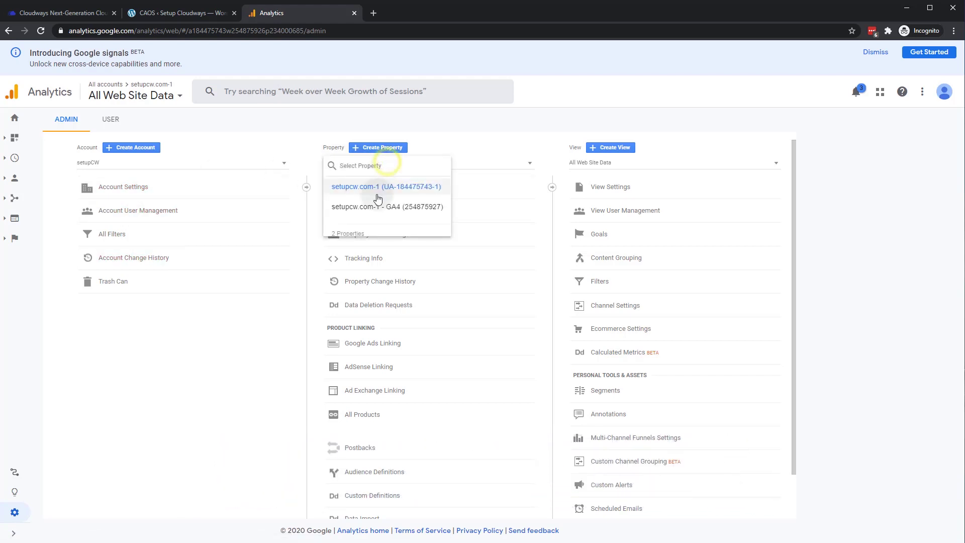
{"action": "left_click", "coordinate": [390, 189]}
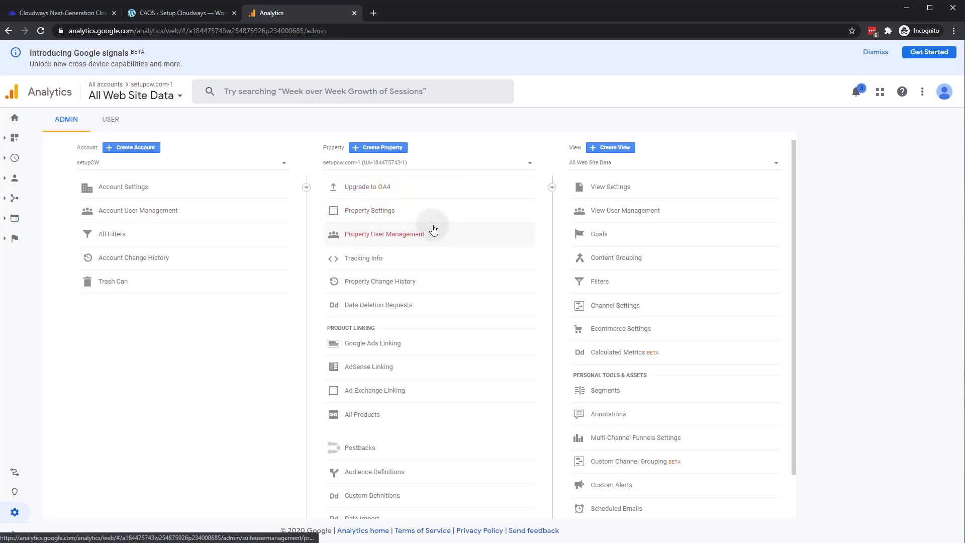
{"action": "left_click", "coordinate": [382, 261]}
{"action": "left_click", "coordinate": [357, 277]}
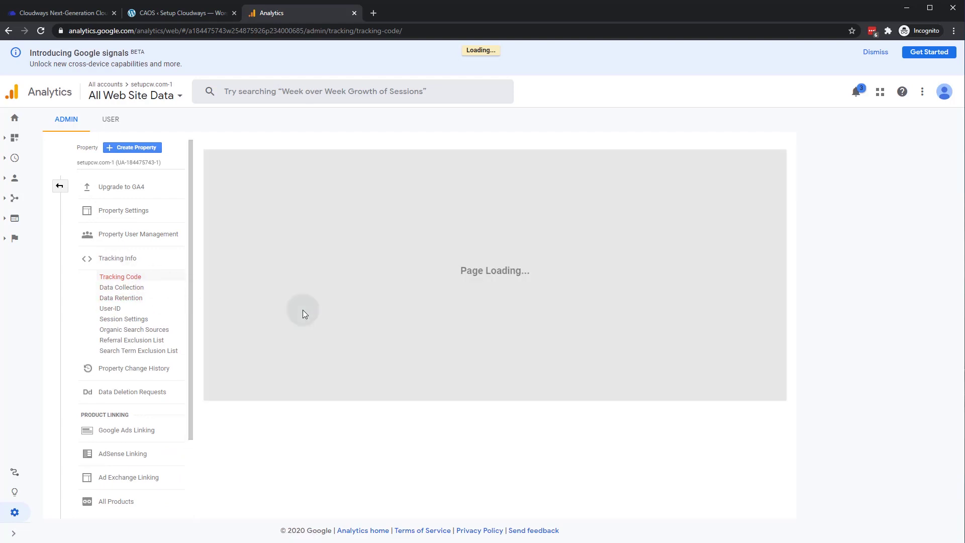
Copy the whole gtag tracking snippet and go back to the WordPress dashboard
{"action": "left_click_drag", "start_coordinate": [302, 354], "coordinate": [208, 271]}
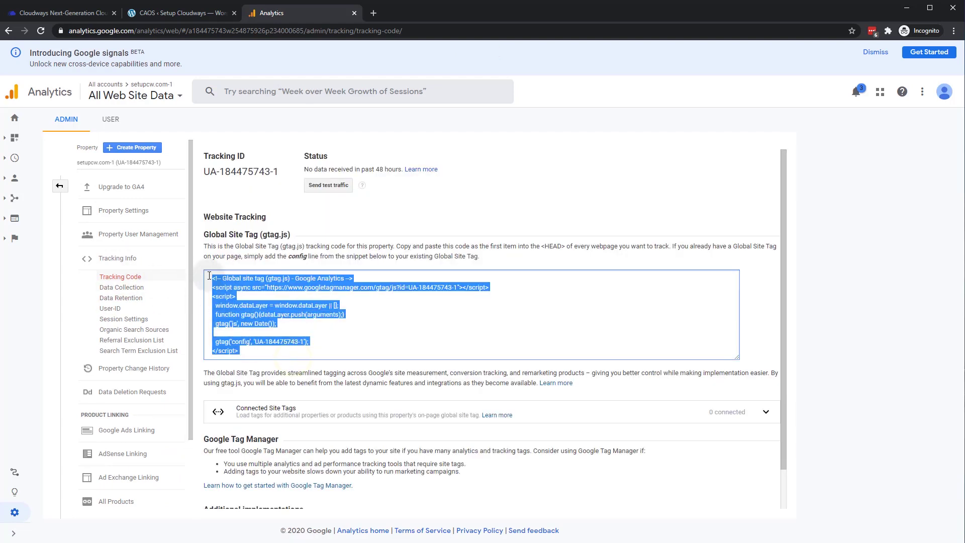
{"action": "left_click", "coordinate": [396, 322]}
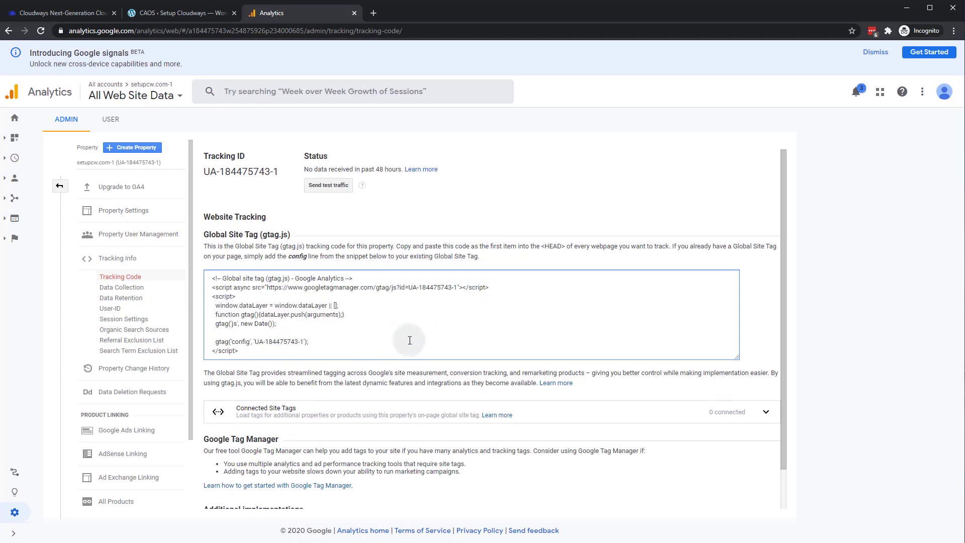
{"action": "key", "text": "ctrl+shift+Tab"}
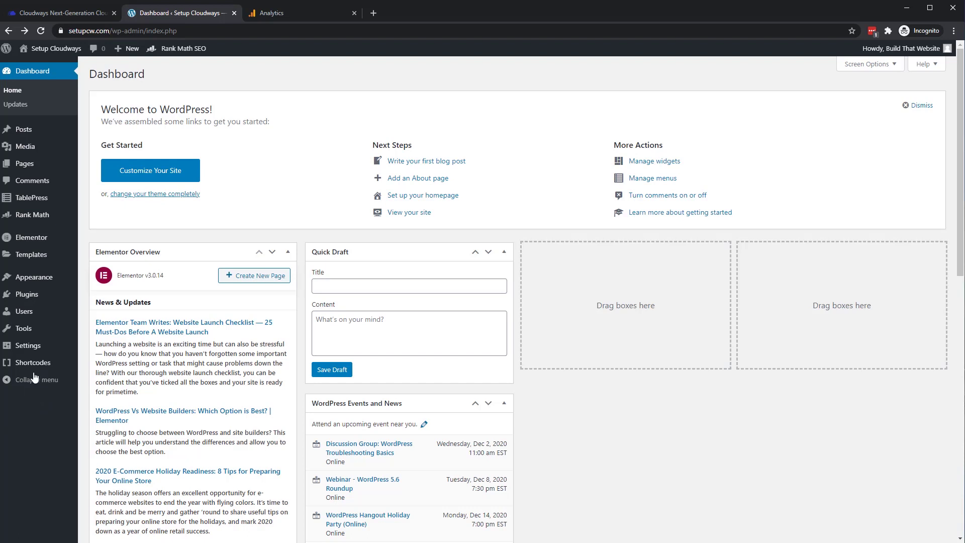
Create a new Hook element under Appearance > Elements
{"action": "mouse_move", "coordinate": [55, 168]}
{"action": "mouse_move", "coordinate": [34, 277]}
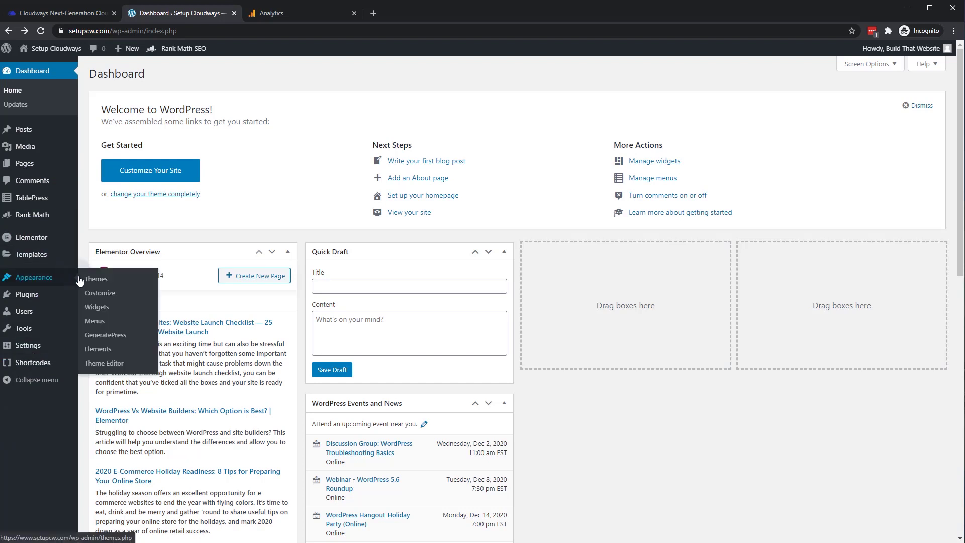
{"action": "left_click", "coordinate": [97, 350]}
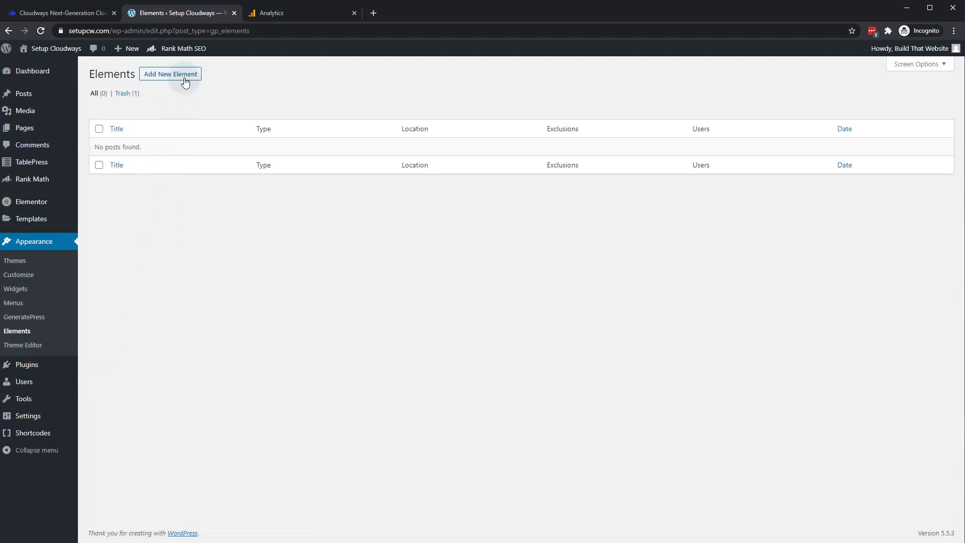
{"action": "left_click", "coordinate": [184, 79]}
{"action": "left_click", "coordinate": [463, 300]}
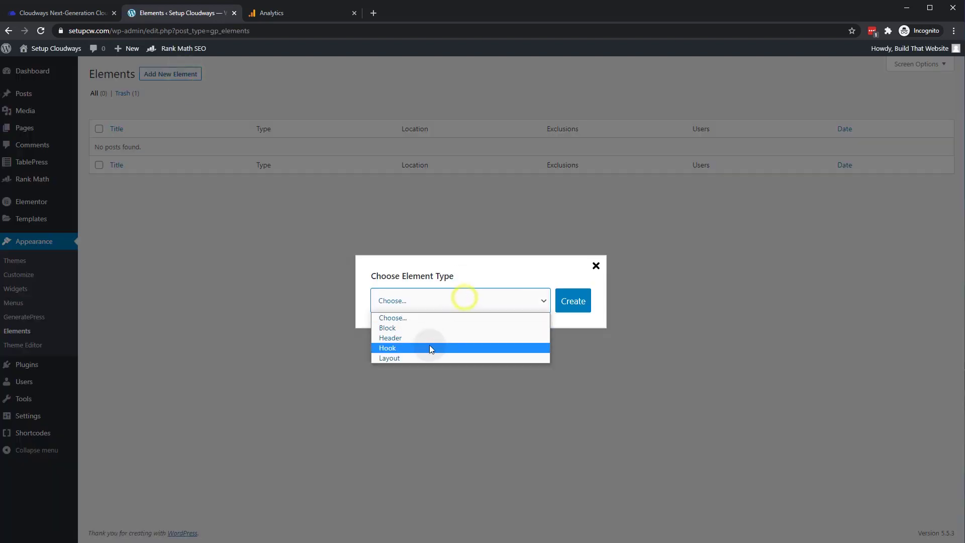
{"action": "left_click", "coordinate": [429, 348]}
{"action": "left_click", "coordinate": [583, 303]}
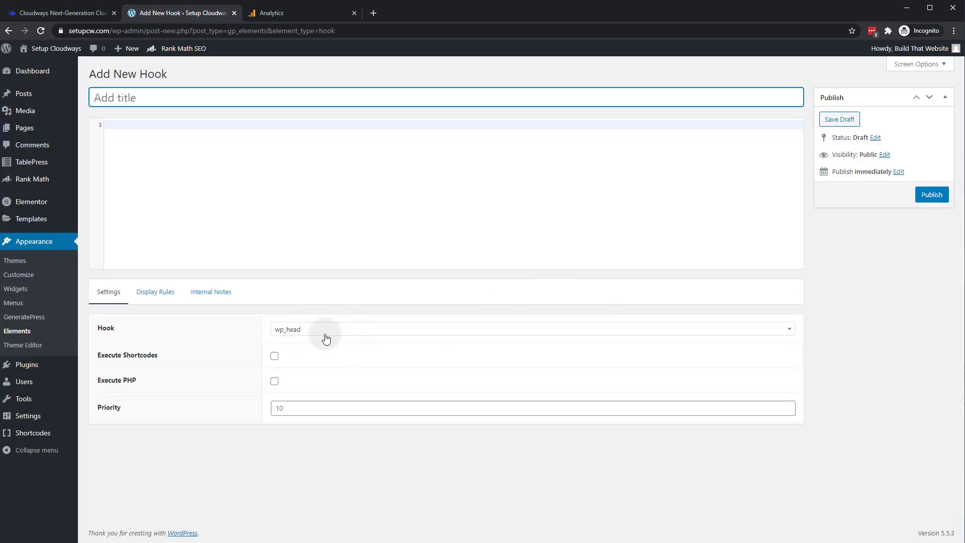
Copy the gtag.js snippet from Analytics and paste it into the hook's code editor
{"action": "left_click", "coordinate": [121, 129]}
{"action": "left_click", "coordinate": [300, 10]}
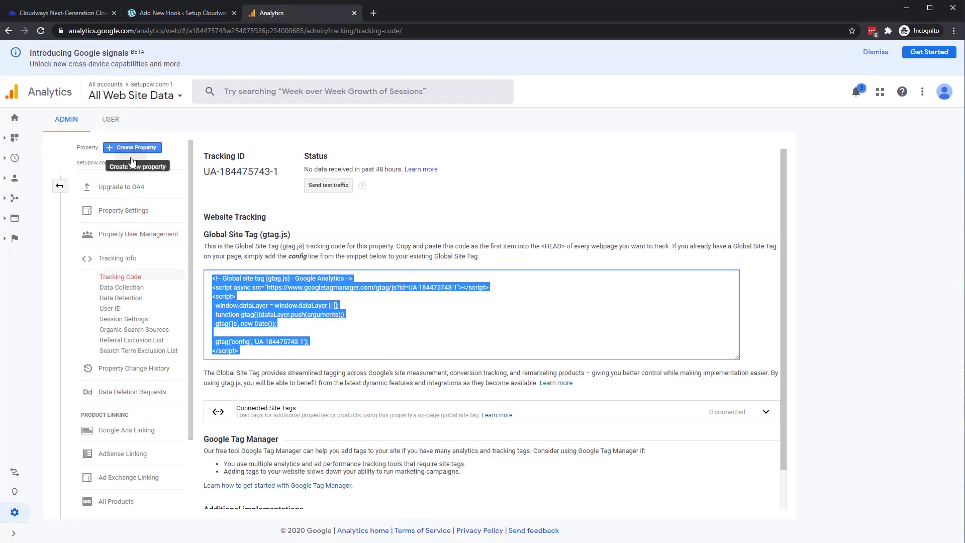
{"action": "left_click", "coordinate": [269, 351]}
{"action": "left_click_drag", "start_coordinate": [281, 353], "coordinate": [212, 275]}
{"action": "key", "text": "ctrl+c"}
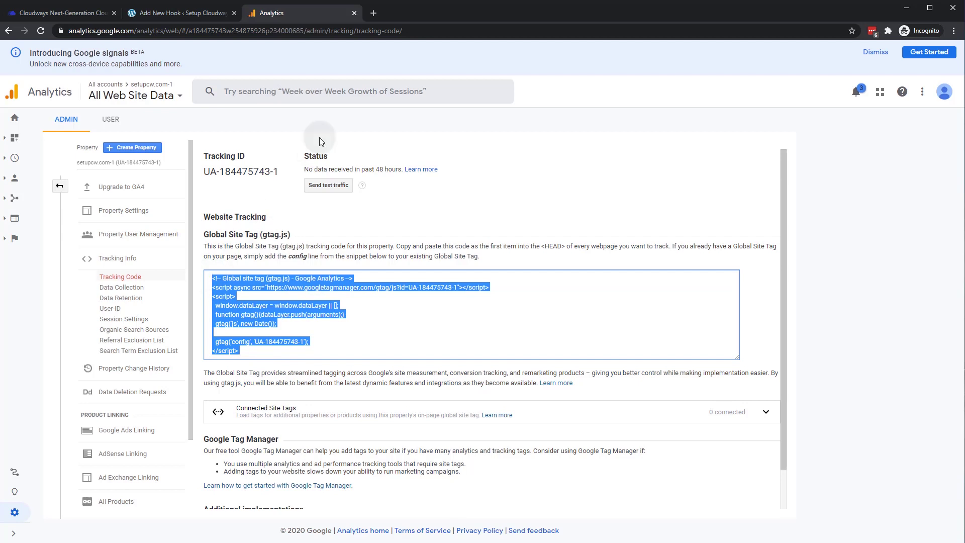
{"action": "left_click", "coordinate": [176, 11]}
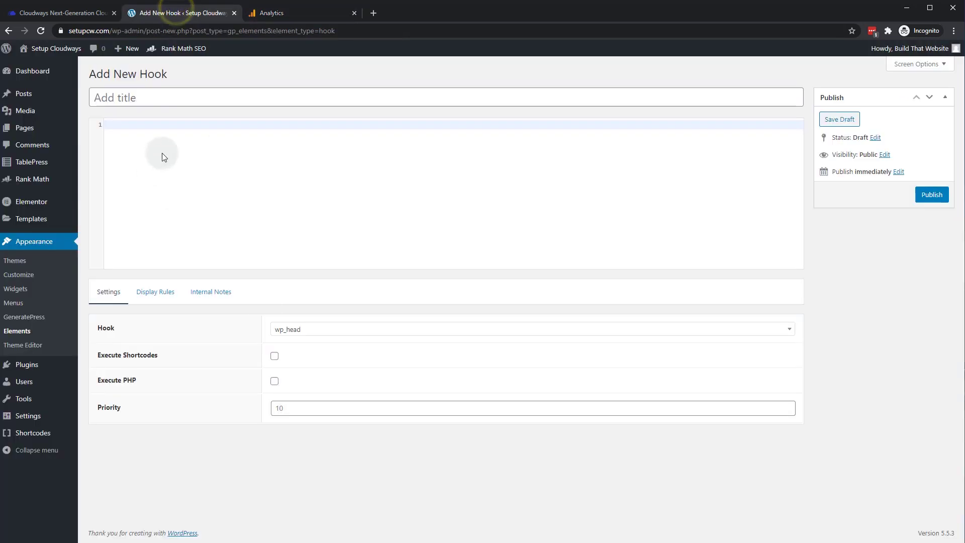
{"action": "key", "text": "ctrl+v"}
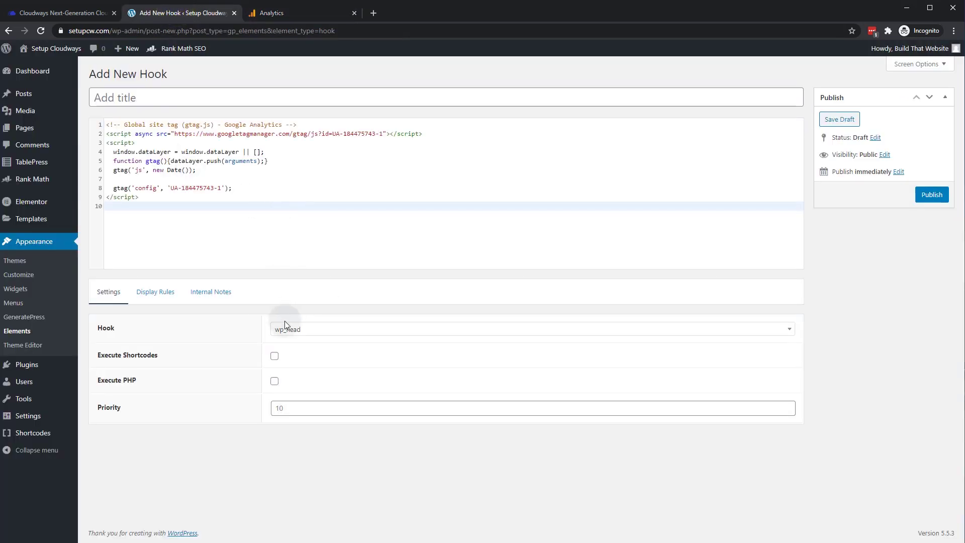
Comment the hook 'This is from Generatepress', target Entire Site and Logged Out users, and publish
{"action": "left_click", "coordinate": [282, 124]}
{"action": "type", "text": "This is from Generatepress"}
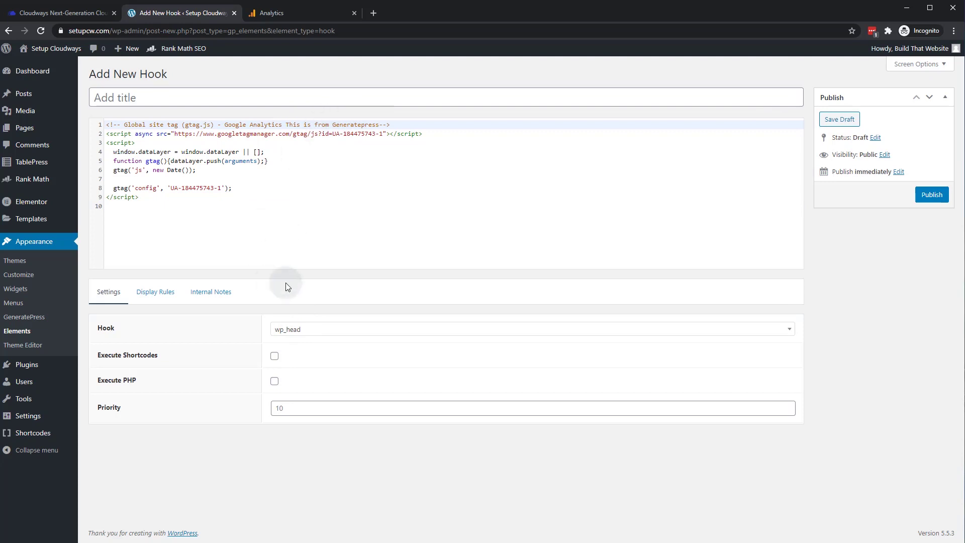
{"action": "left_click", "coordinate": [155, 293]}
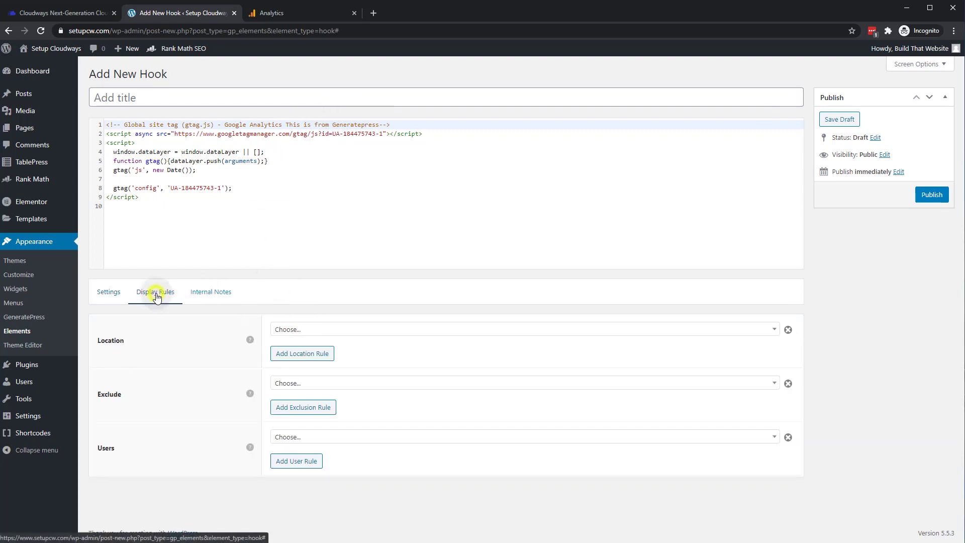
{"action": "left_click", "coordinate": [320, 336]}
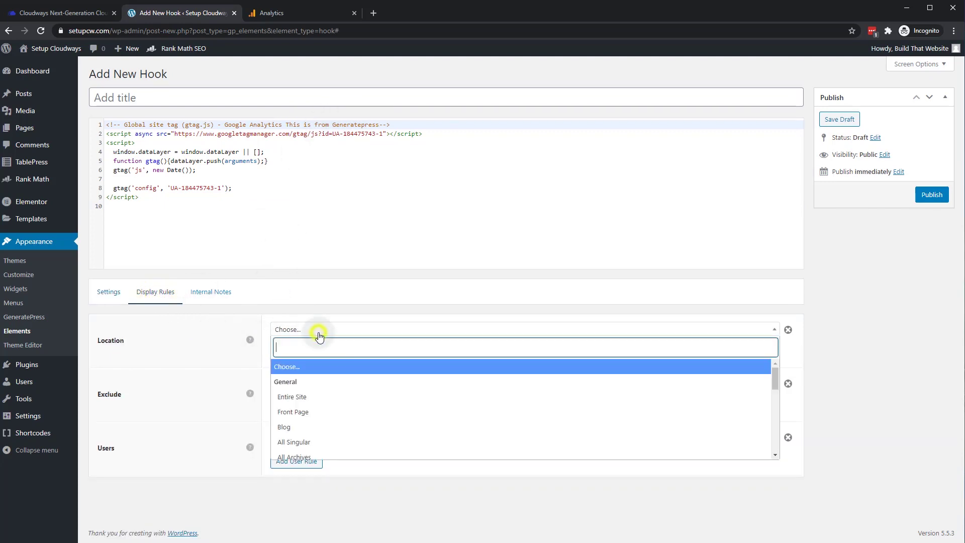
{"action": "left_click", "coordinate": [312, 395]}
{"action": "left_click", "coordinate": [303, 437]}
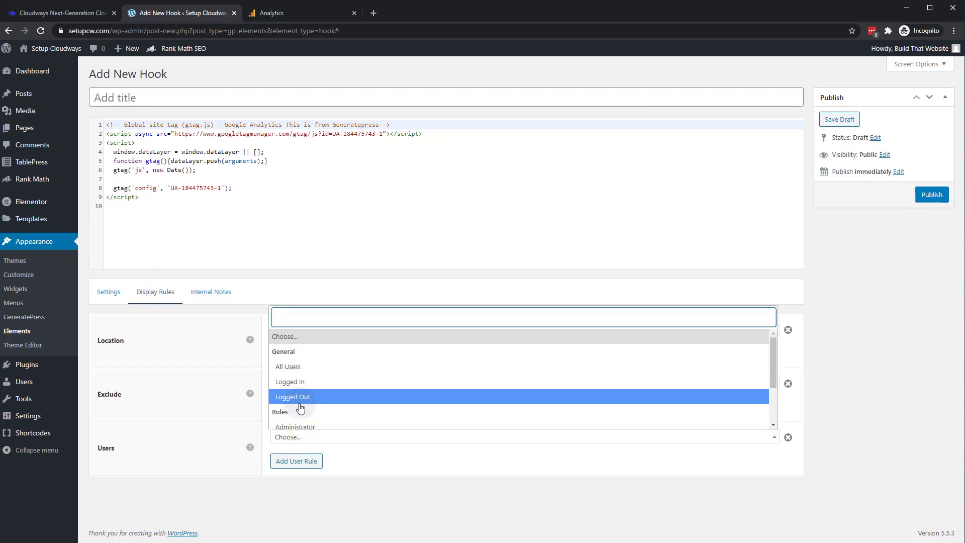
{"action": "scroll", "coordinate": [312, 405], "scroll_direction": "down", "scroll_amount": 1}
{"action": "scroll", "coordinate": [312, 405], "scroll_direction": "down", "scroll_amount": 1}
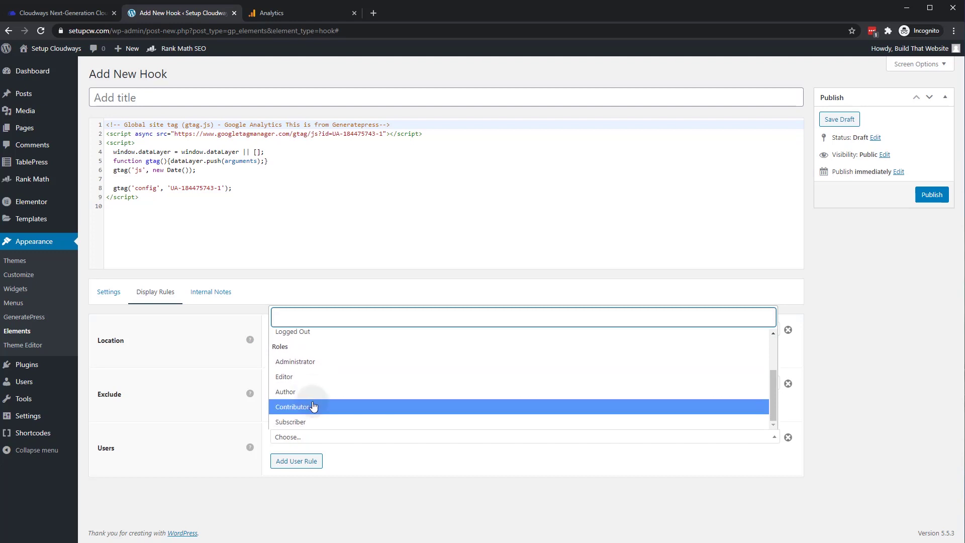
{"action": "scroll", "coordinate": [313, 405], "scroll_direction": "up", "scroll_amount": 2}
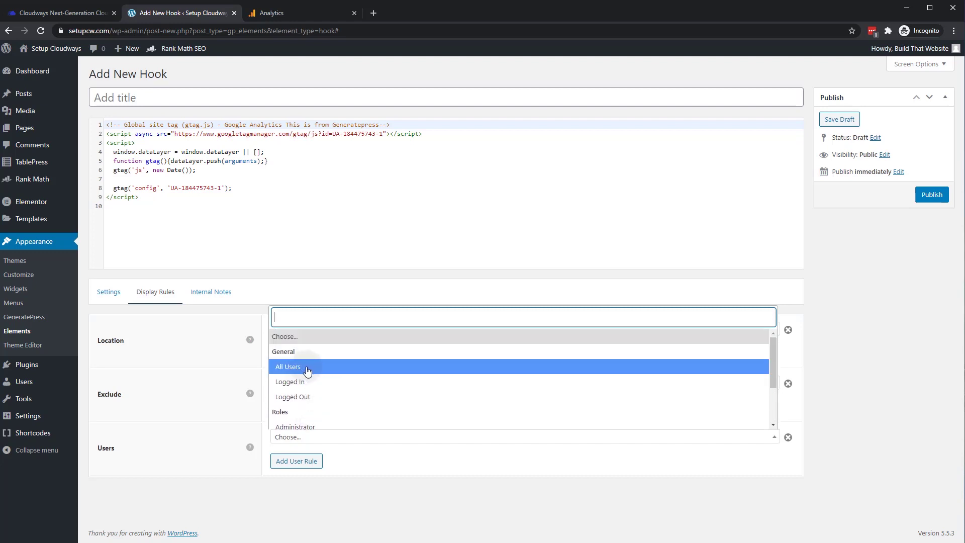
{"action": "left_click", "coordinate": [310, 397]}
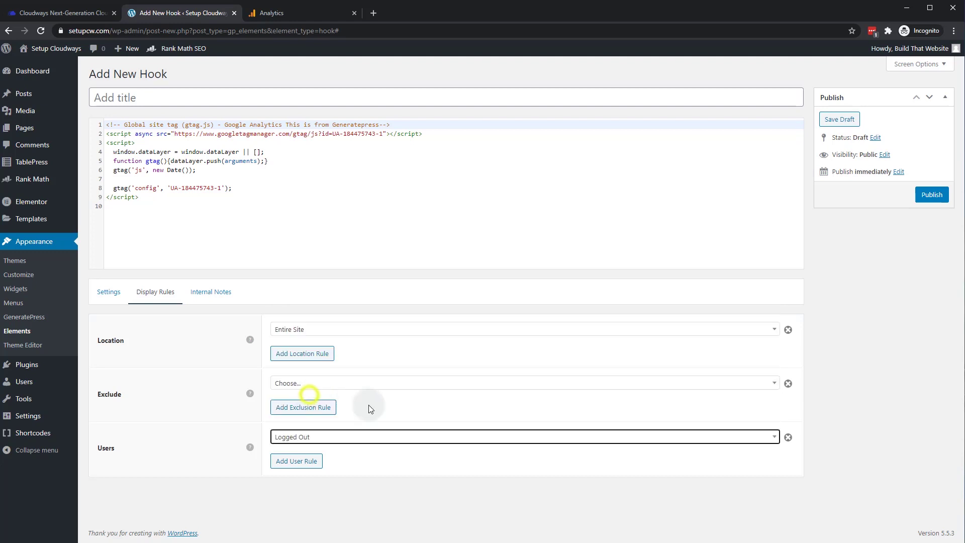
{"action": "left_click", "coordinate": [931, 195]}
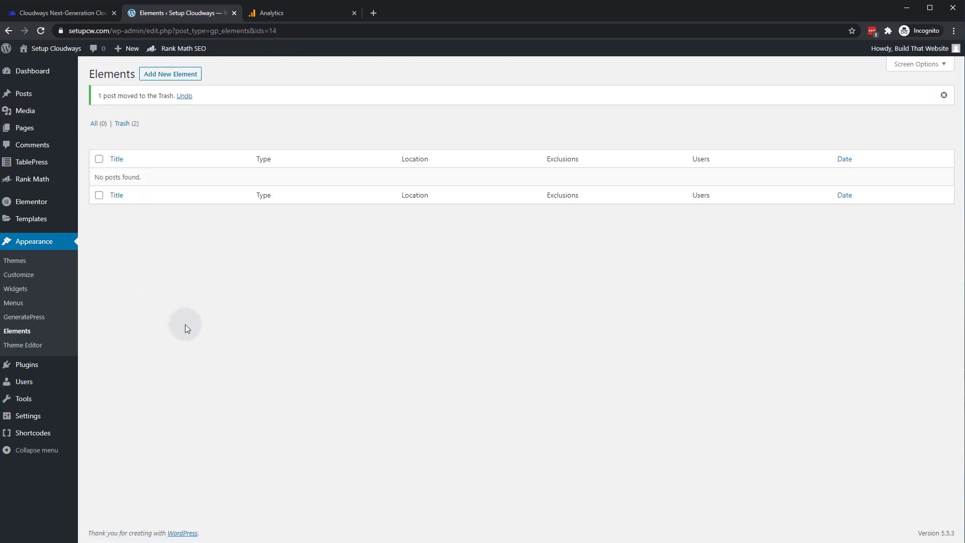
Search for 'inject header footer', then install and activate Head, Footer and Post Injections
{"action": "mouse_move", "coordinate": [20, 366]}
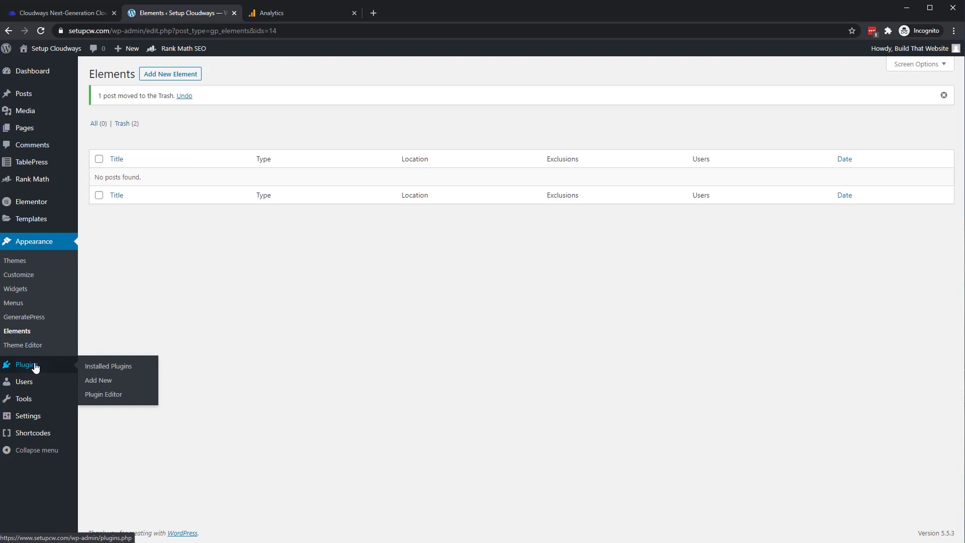
{"action": "left_click", "coordinate": [98, 381]}
{"action": "left_click", "coordinate": [819, 102]}
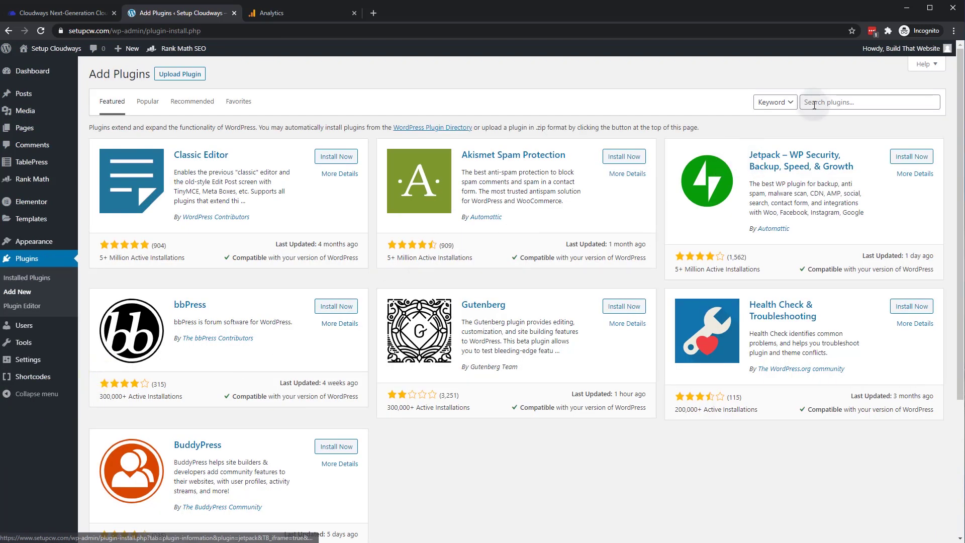
{"action": "type", "text": "inject header footer"}
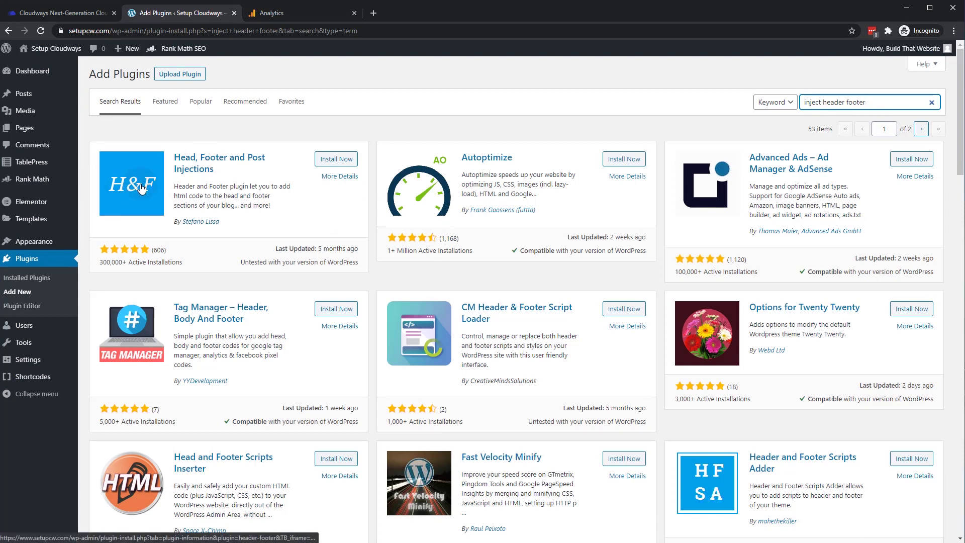
{"action": "left_click", "coordinate": [345, 160]}
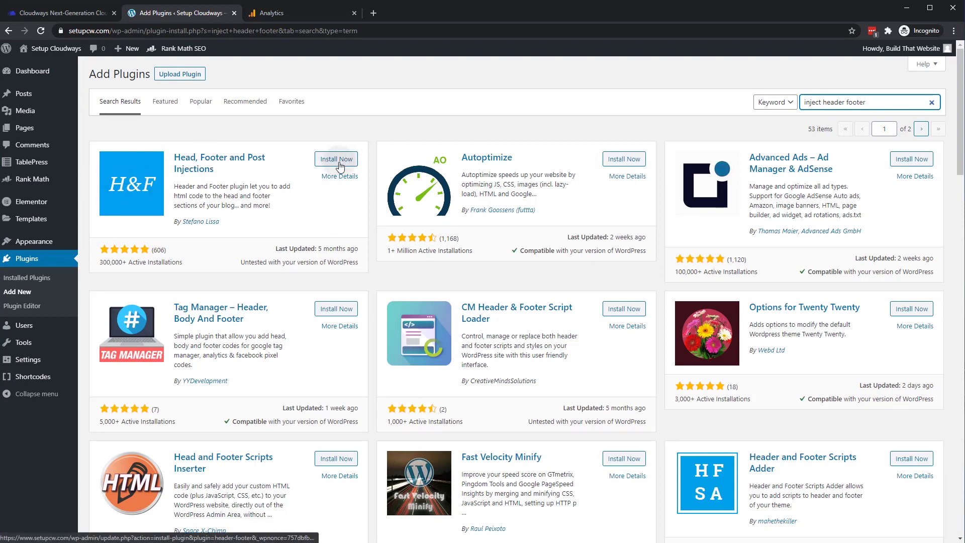
{"action": "left_click", "coordinate": [111, 180]}
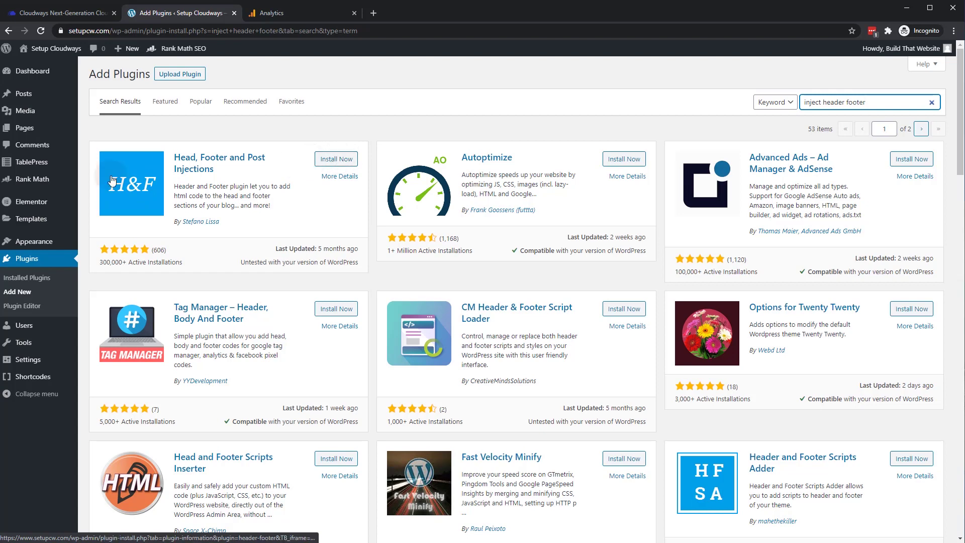
{"action": "left_click", "coordinate": [348, 159]}
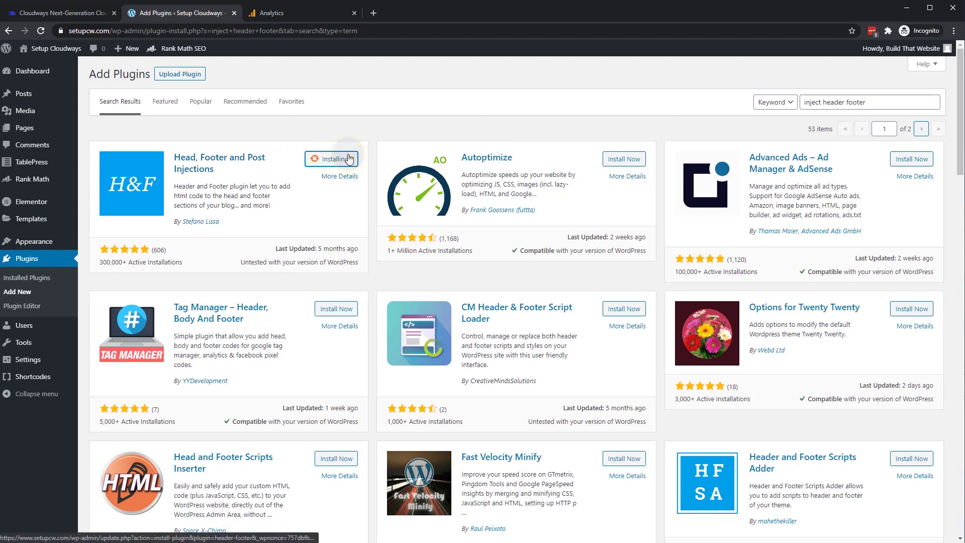
{"action": "left_click", "coordinate": [340, 159]}
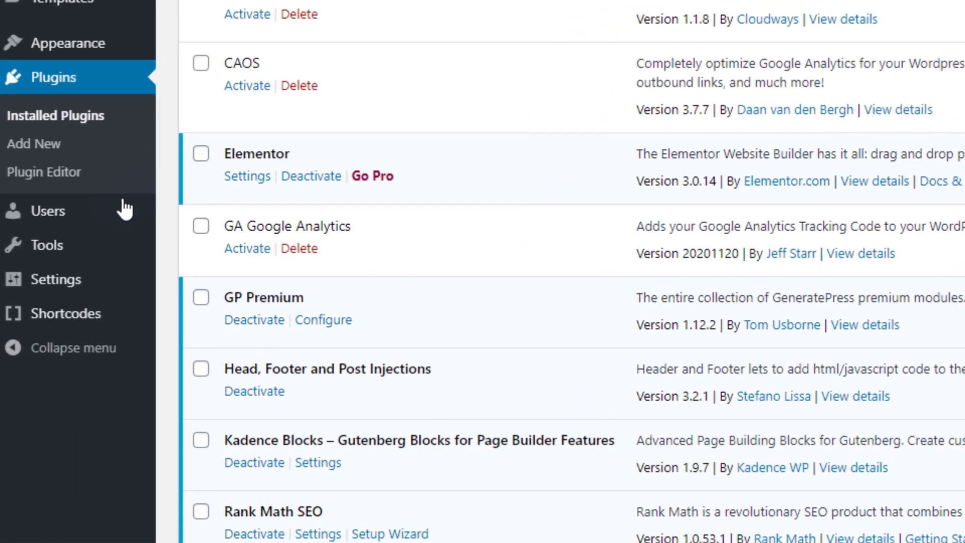
Paste the gtag.js snippet into the plugin's On Every Page head section and save
{"action": "mouse_move", "coordinate": [36, 294]}
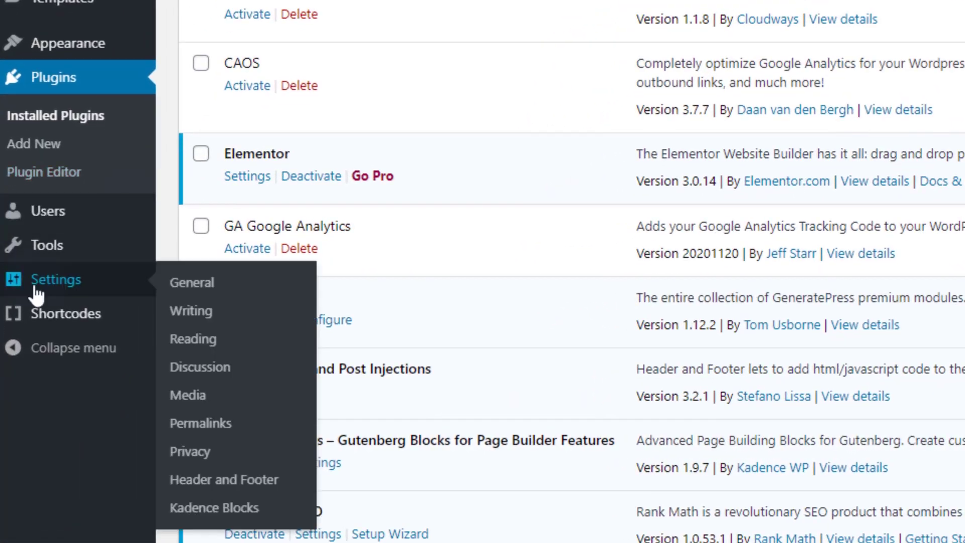
{"action": "left_click", "coordinate": [252, 481]}
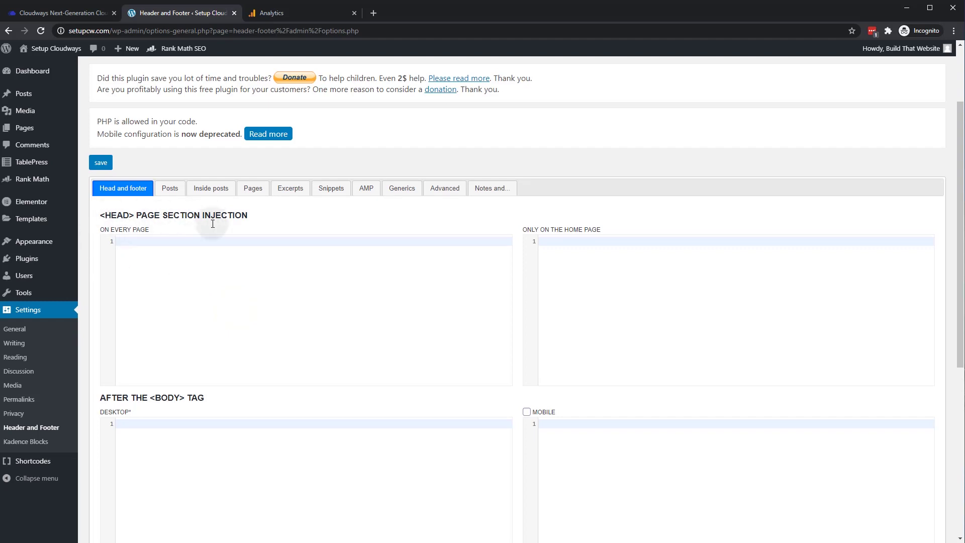
{"action": "left_click", "coordinate": [211, 265]}
{"action": "key", "text": "ctrl+v"}
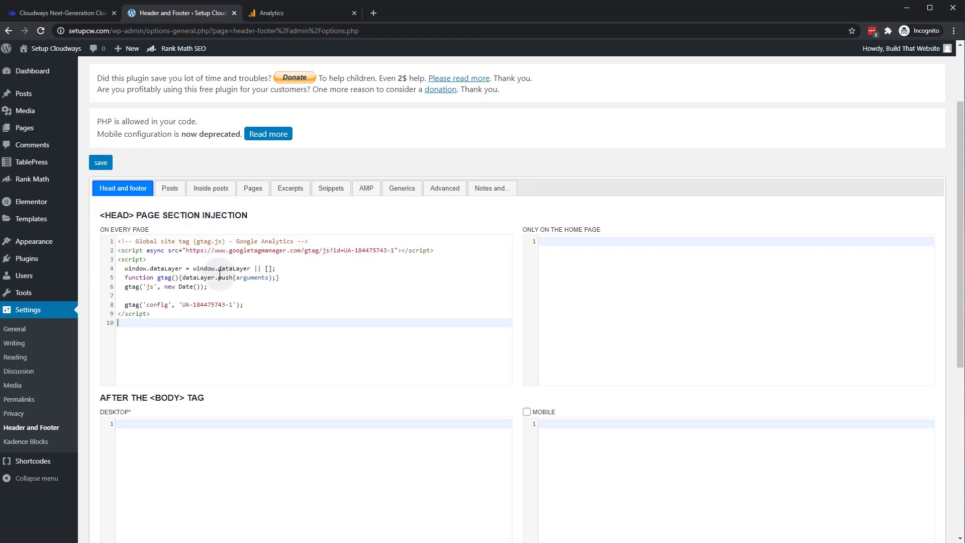
{"action": "scroll", "coordinate": [337, 325], "scroll_direction": "down", "scroll_amount": 6}
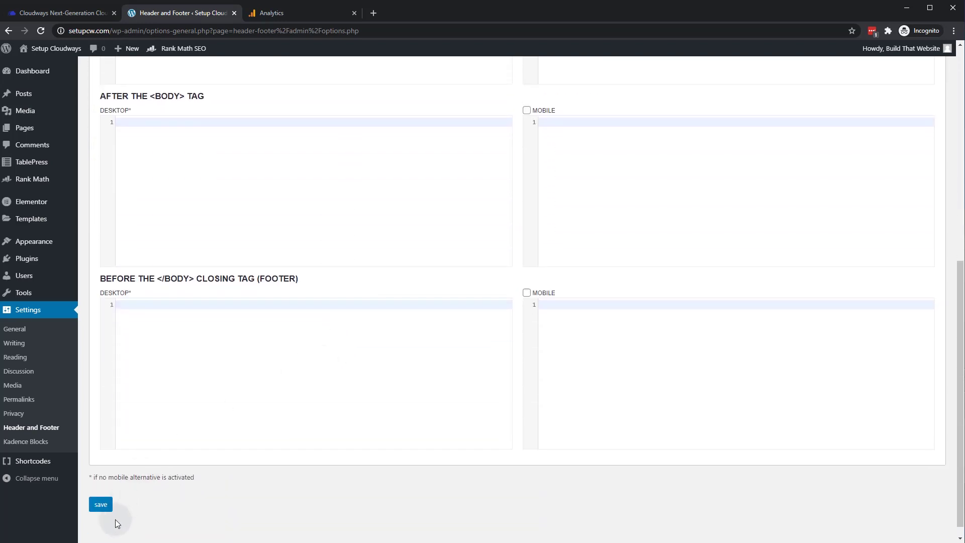
{"action": "left_click", "coordinate": [100, 503]}
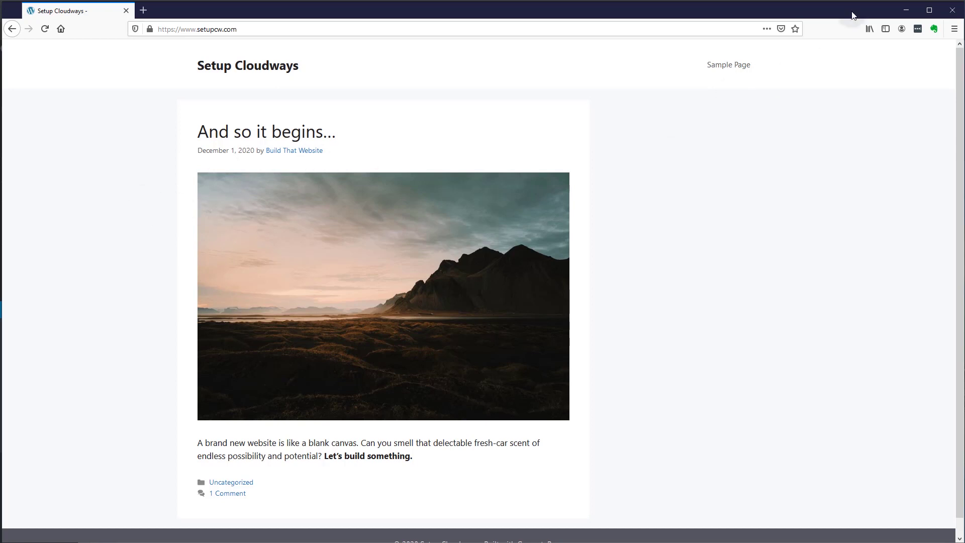
Minimize Firefox and return to Google Analytics Home, now showing 1 active user
{"action": "left_click", "coordinate": [905, 10]}
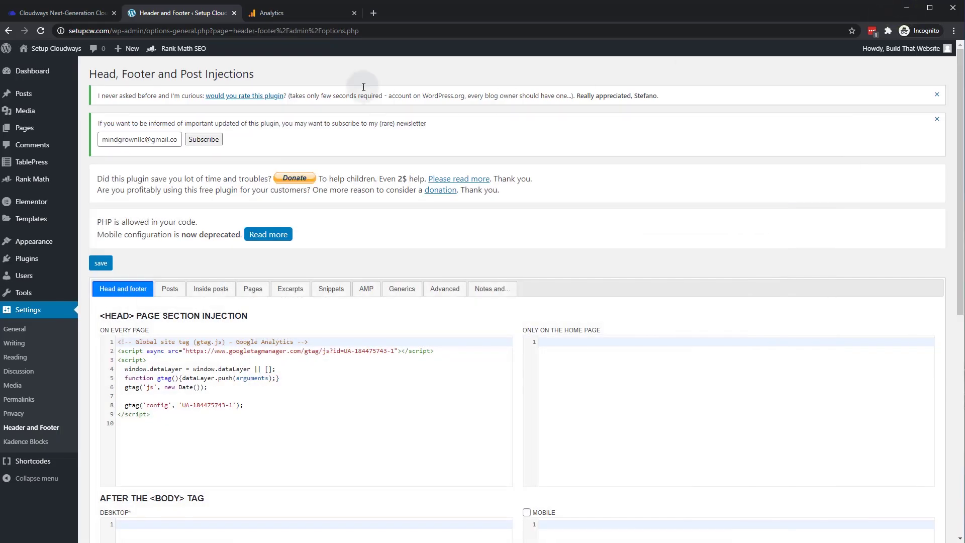
{"action": "left_click", "coordinate": [296, 14]}
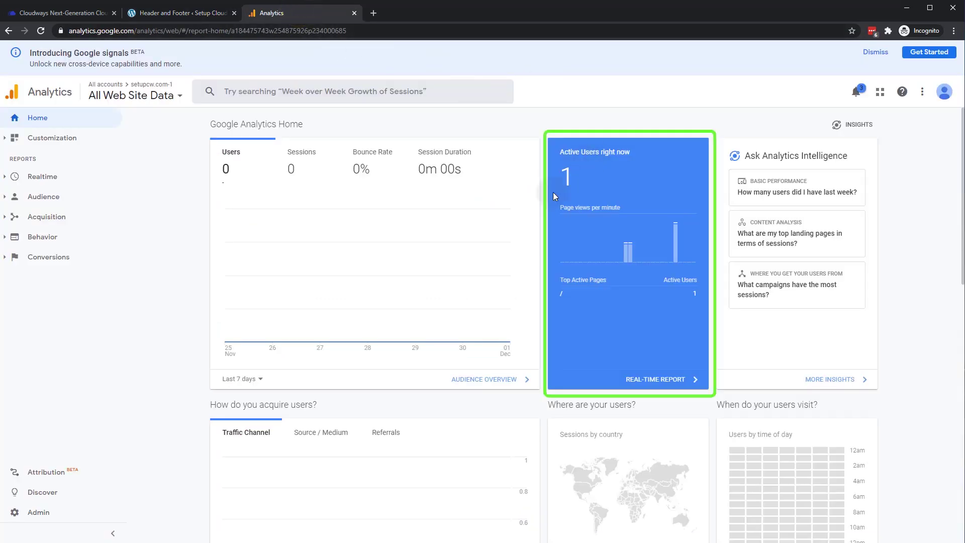
View the Realtime Overview report confirming 1 active desktop user on the / page
{"action": "left_click", "coordinate": [16, 177]}
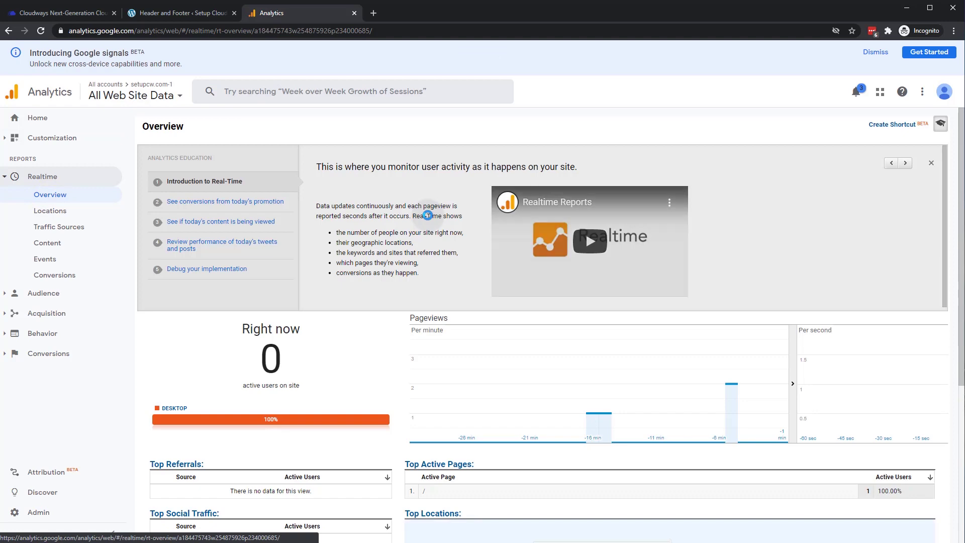
{"action": "scroll", "coordinate": [278, 372], "scroll_direction": "down", "scroll_amount": 2}
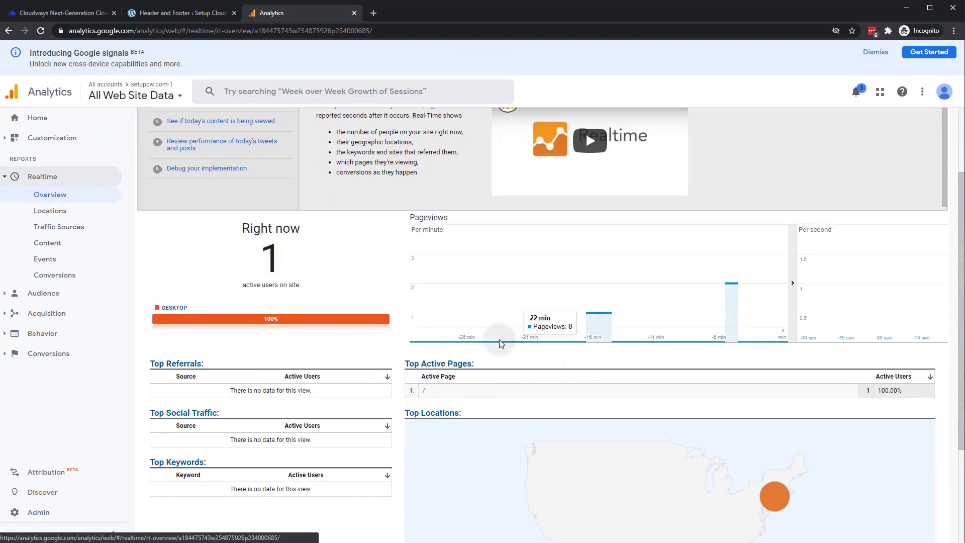
{"action": "scroll", "coordinate": [462, 327], "scroll_direction": "up", "scroll_amount": 2}
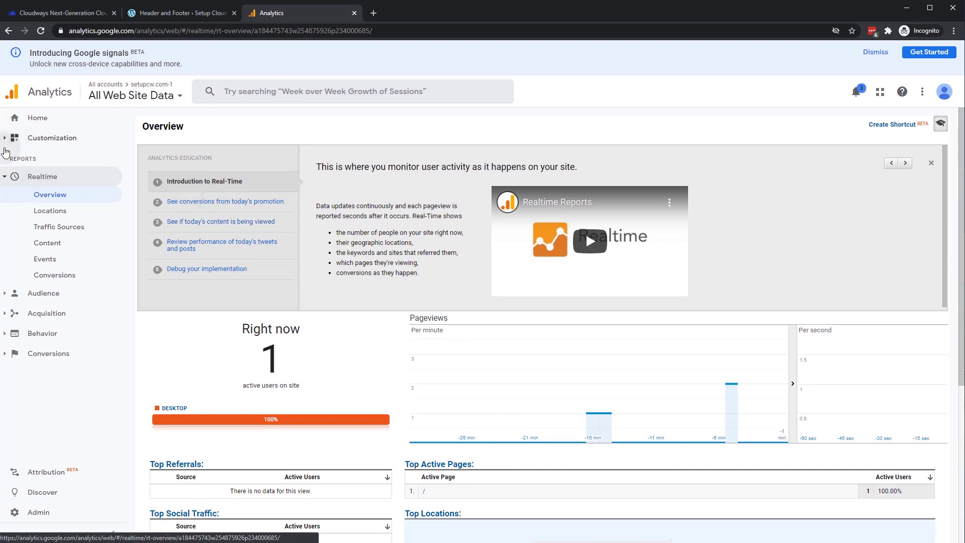